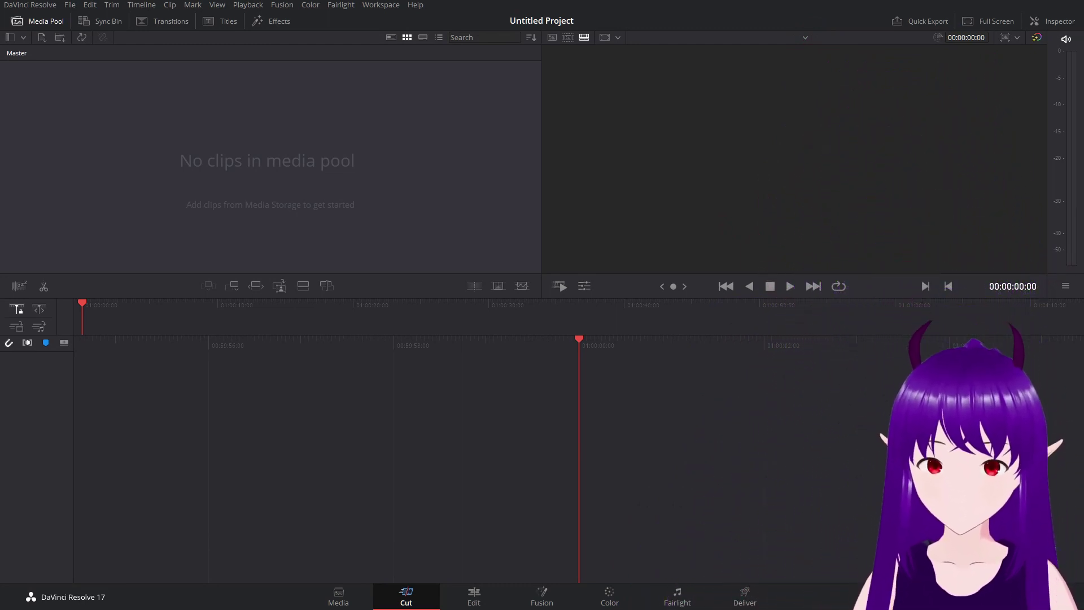
- Press Shift+4 to move from the Cut page to the Edit page
key(shift+4)
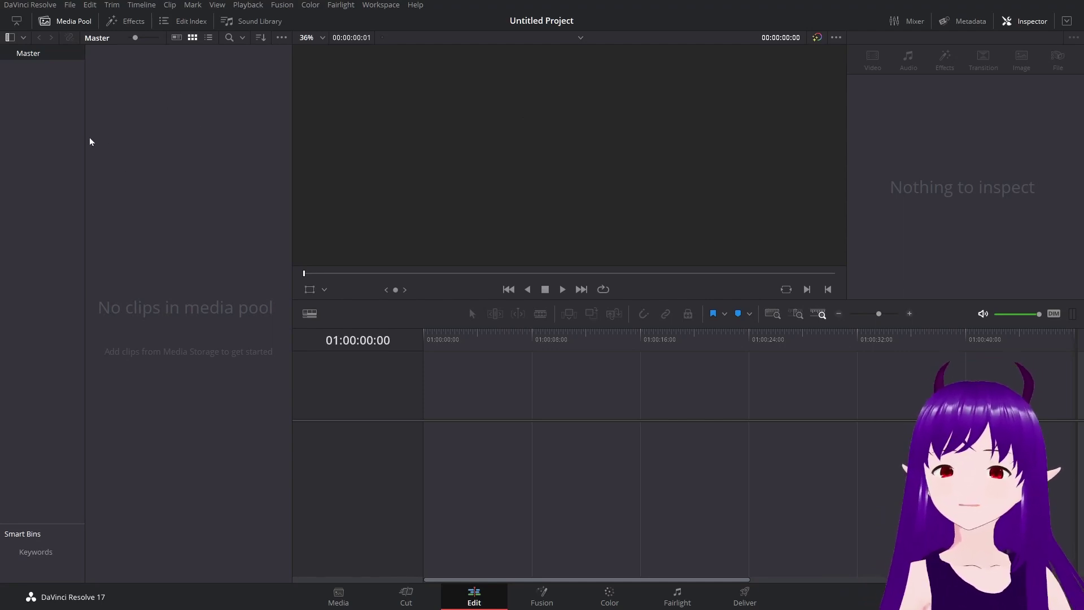
- Start a new Fusion composition clip at 30 fps and begin editing its duration to 00:00:02:04
right_click(180, 87)
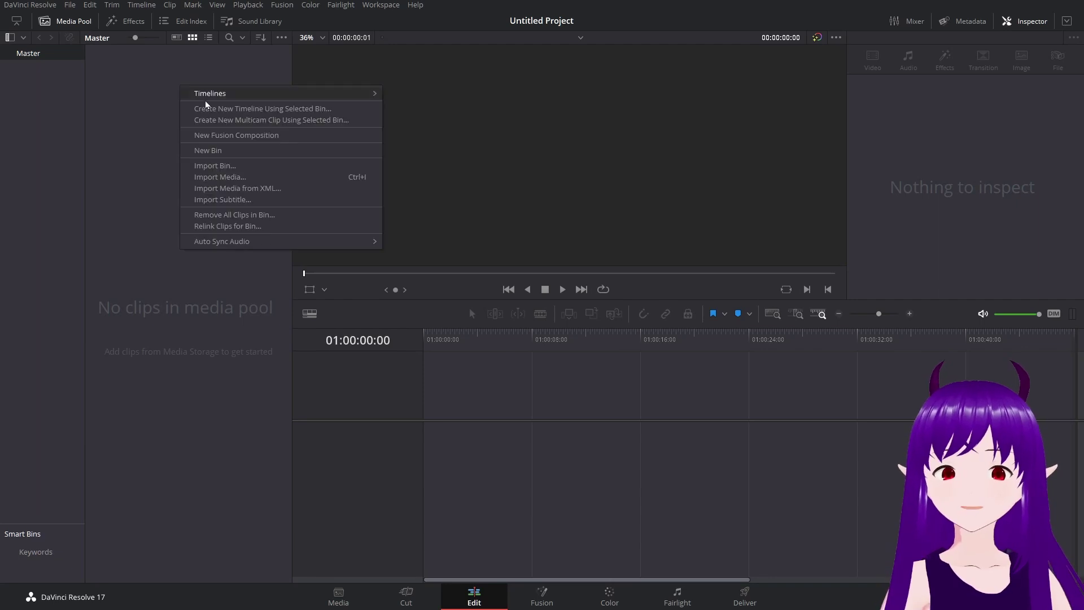
click(266, 136)
click(536, 318)
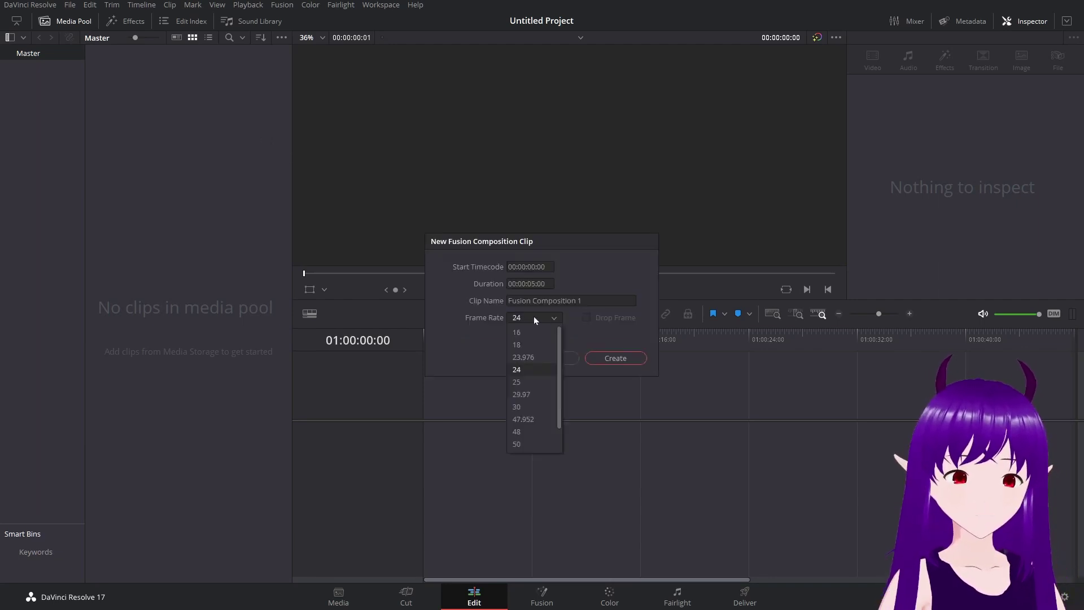
click(530, 407)
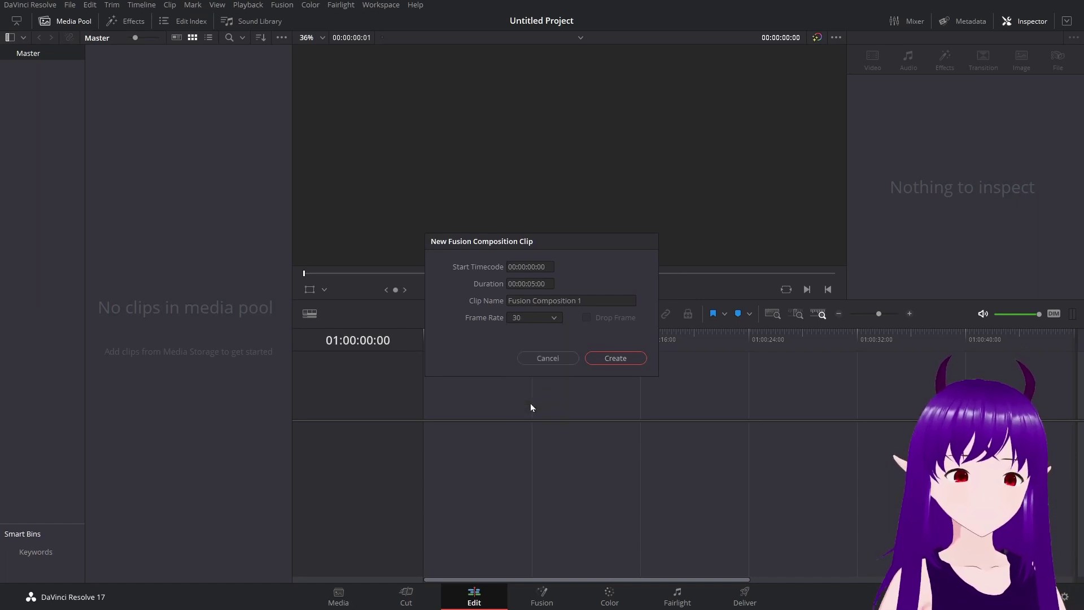
click(535, 283)
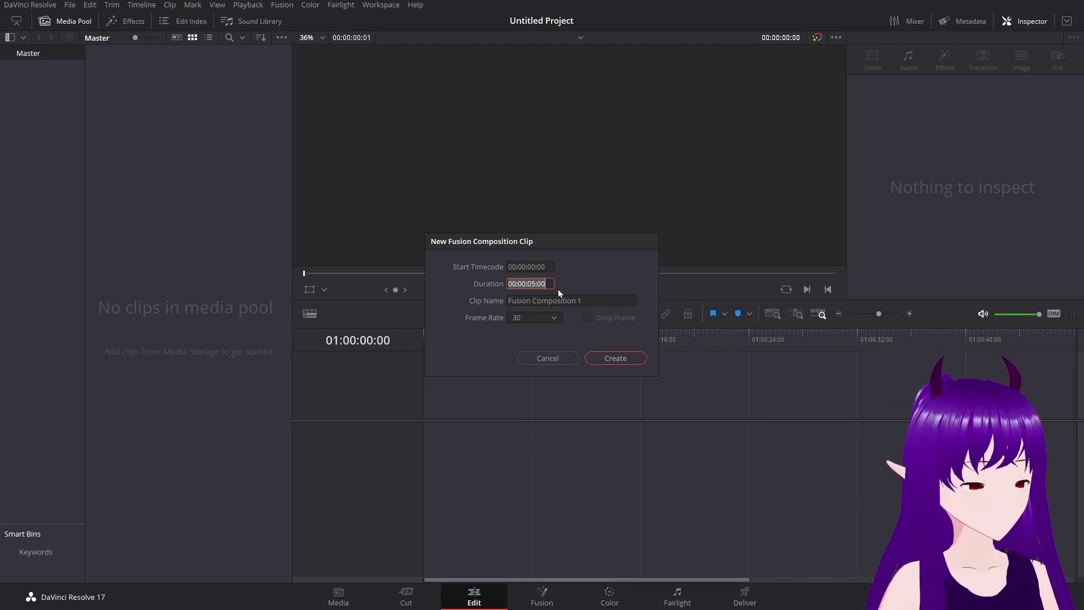
key(Left)
key(Left)
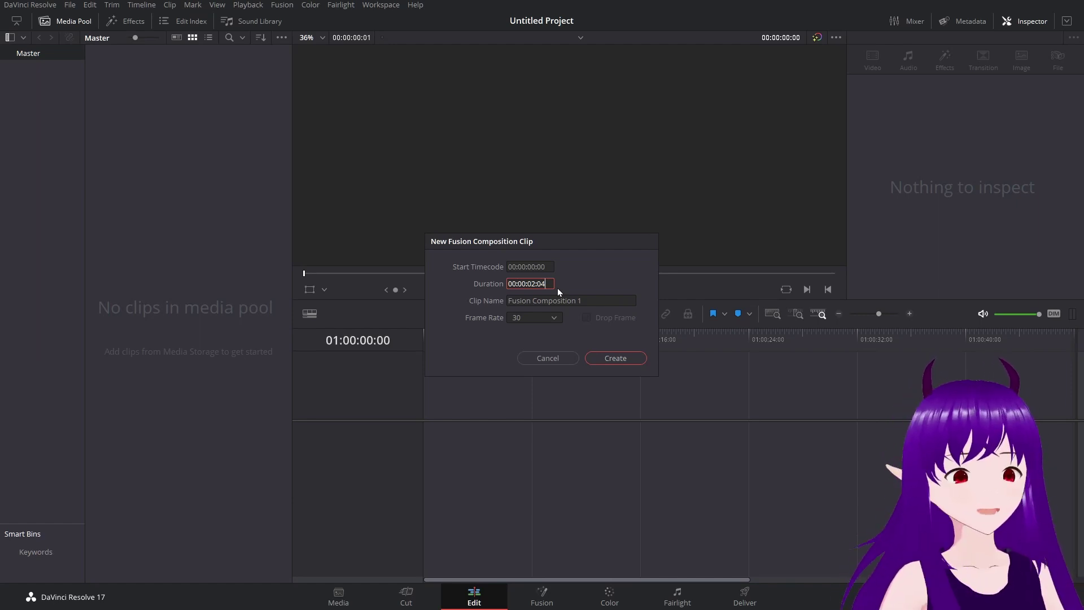
- Create the composition clip and rename it 'Bouncing Ball'
click(616, 361)
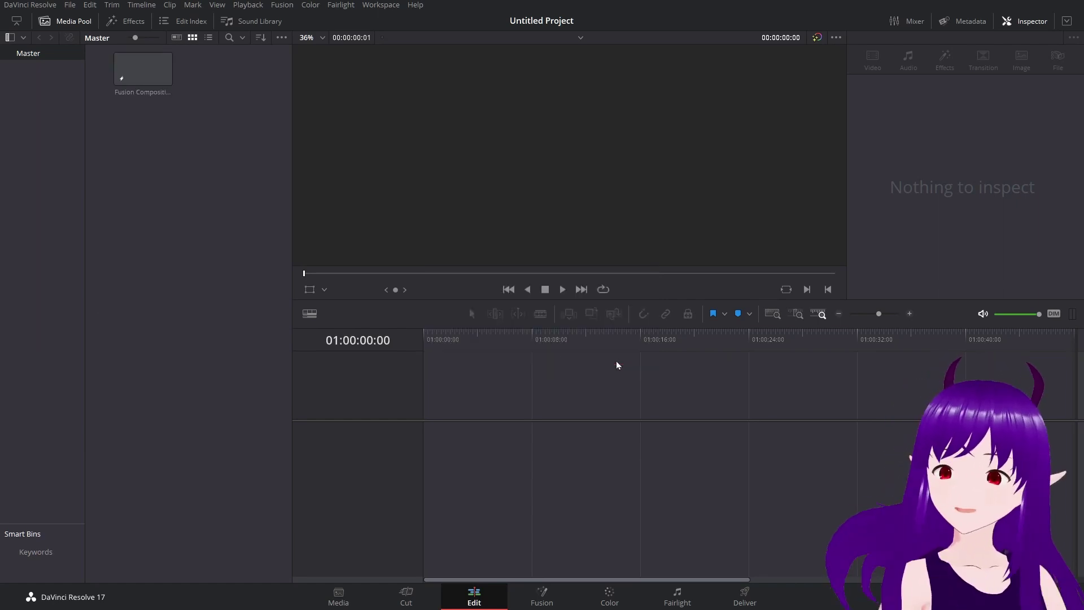
click(150, 94)
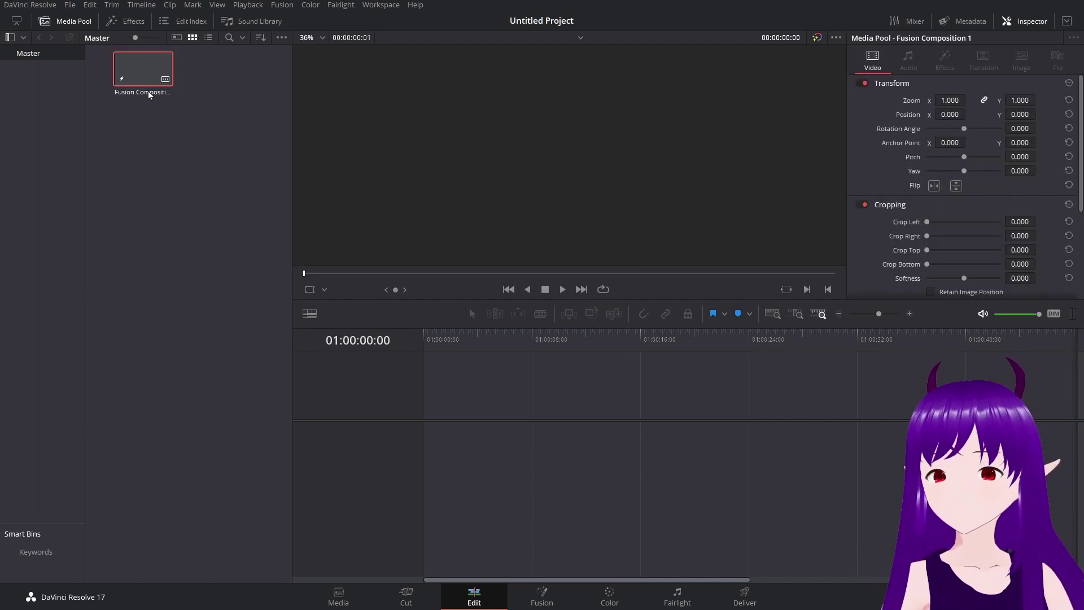
click(149, 93)
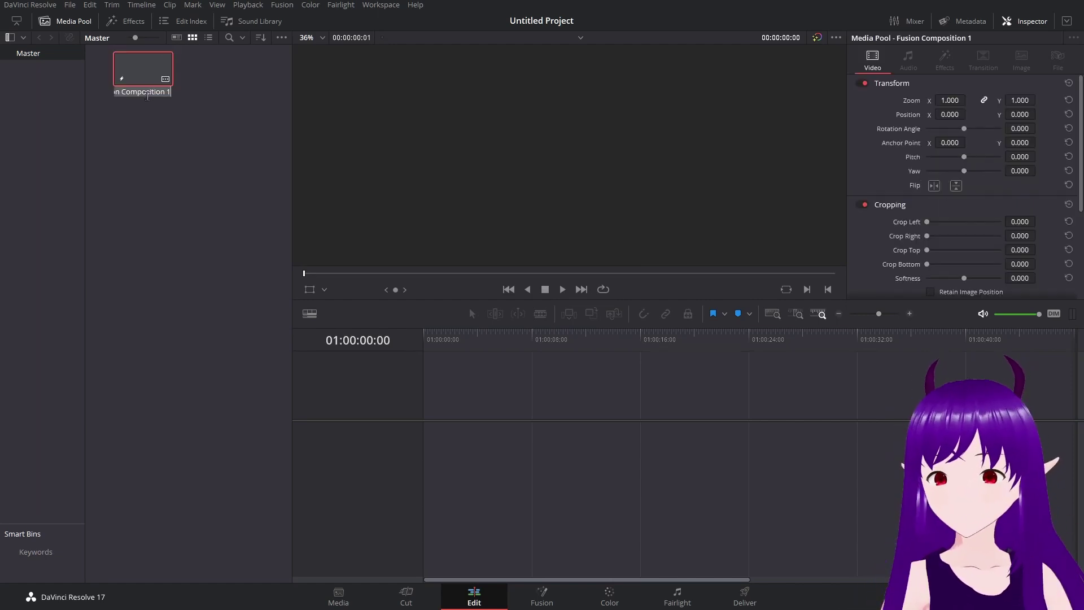
key(BackSpace)
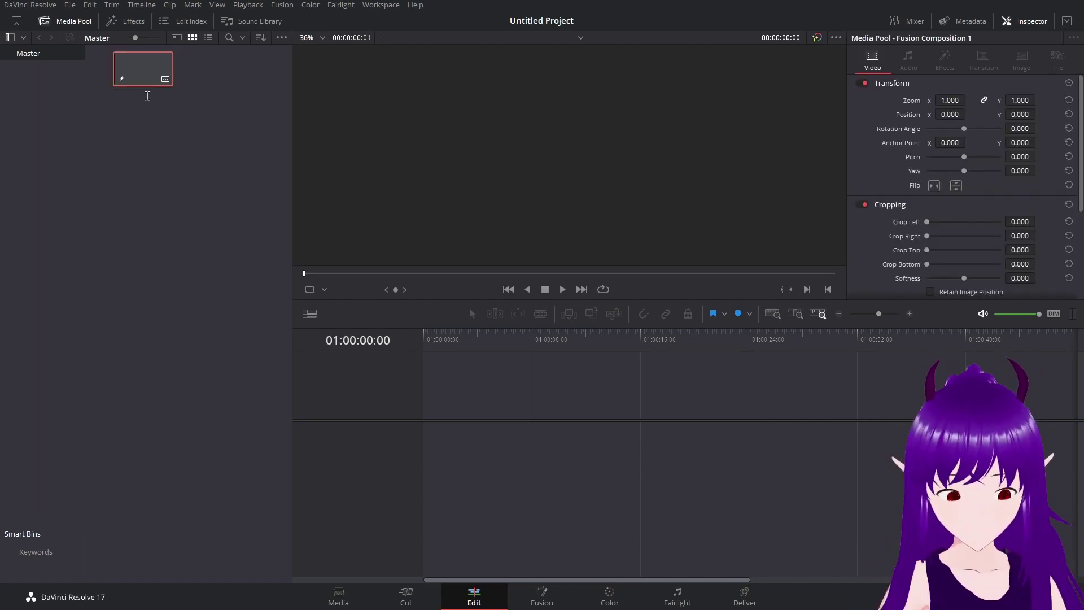
text(Bouncing)
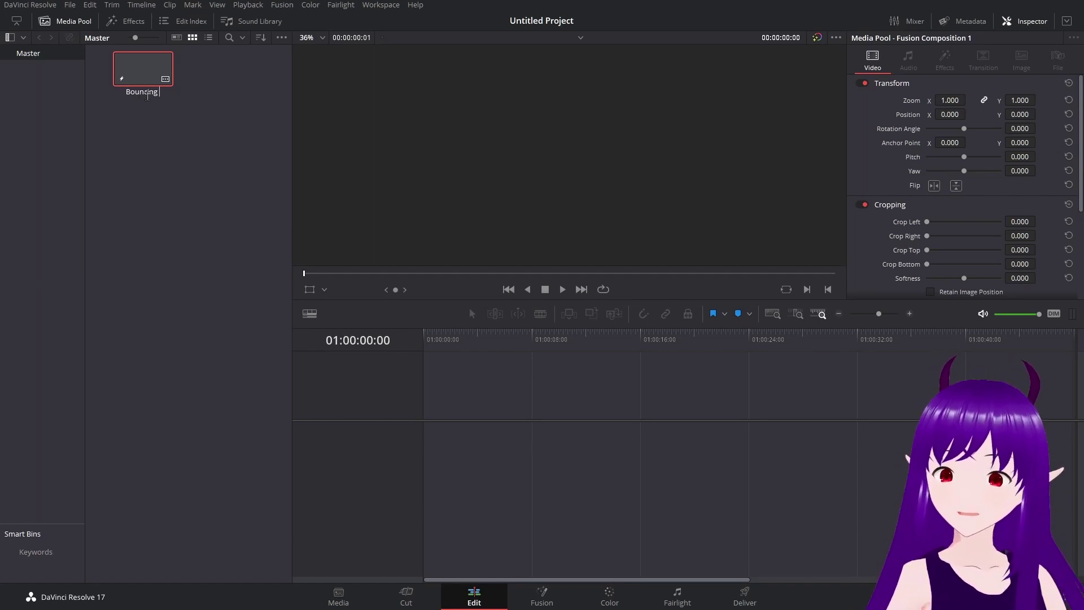
text( Ball)
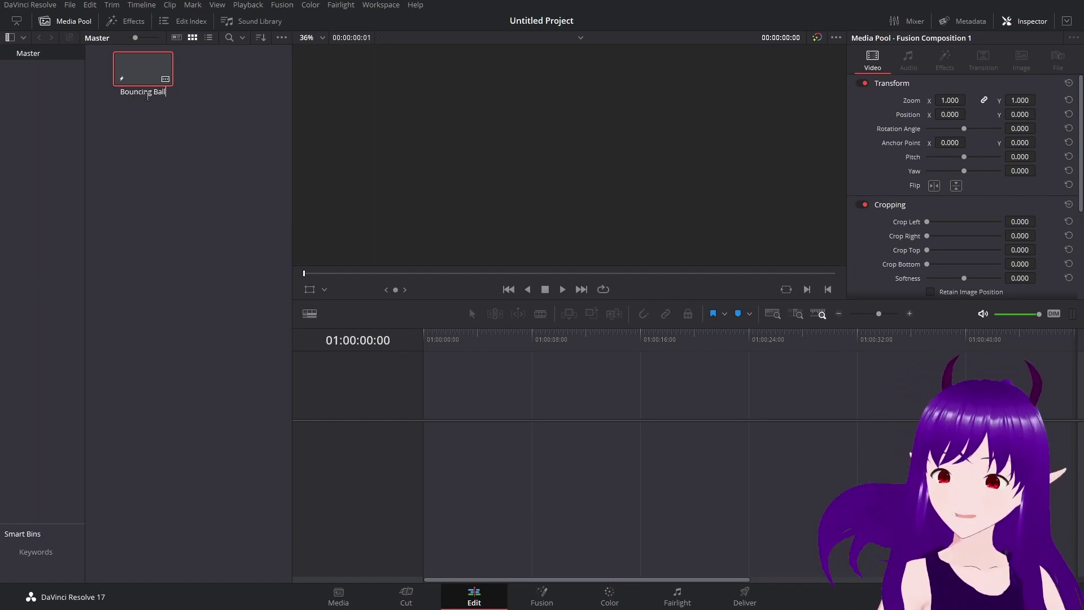
key(Return)
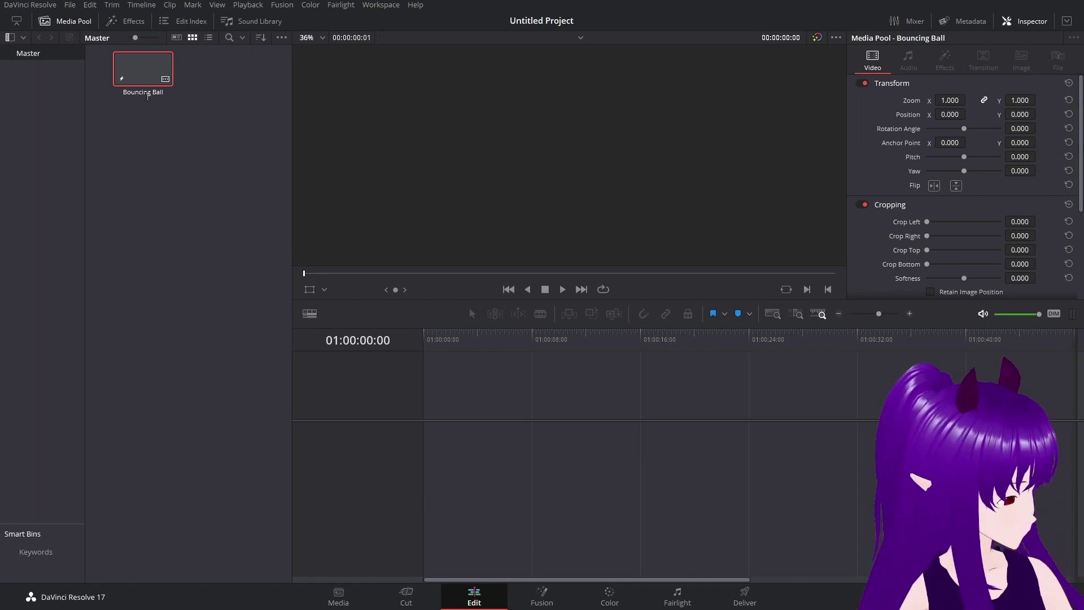
right_click(153, 74)
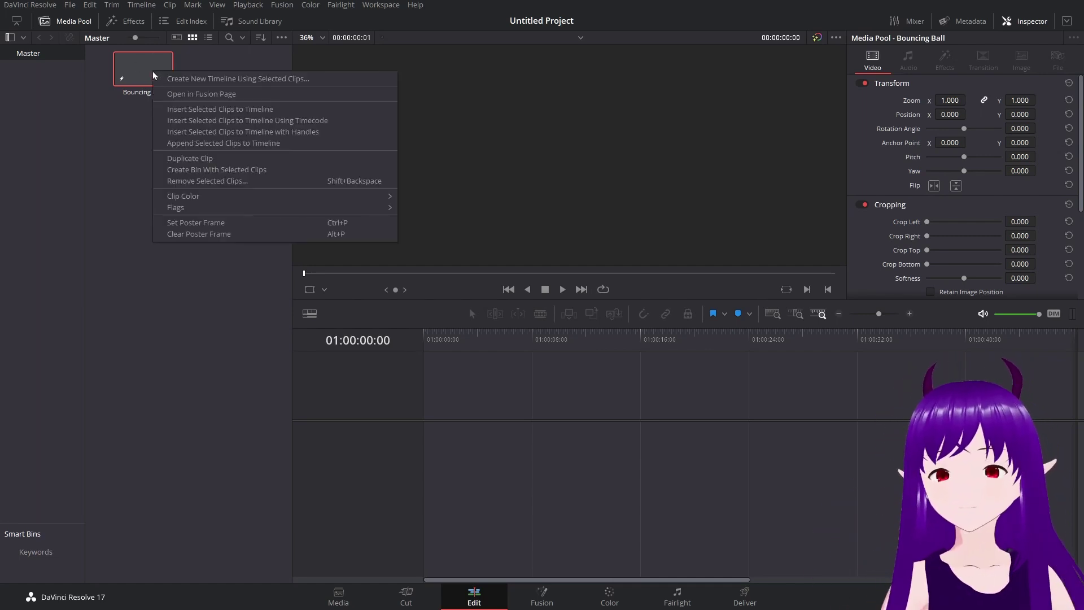
- Open Bouncing Ball in Fusion and feed MediaOut1 a Background node with alpha 0
click(210, 99)
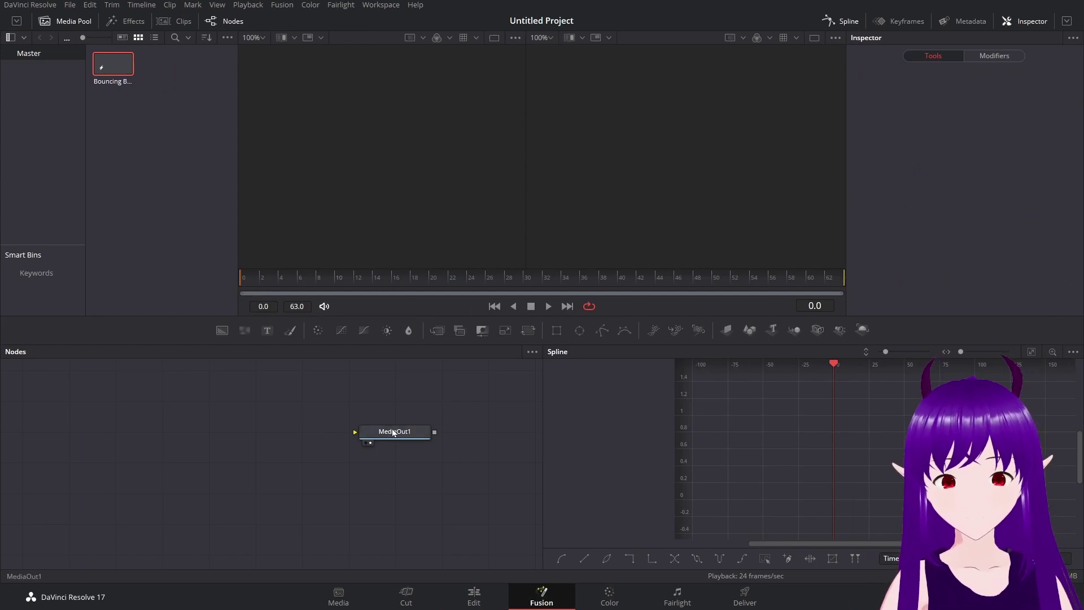
mouse_move(389, 436)
mouse_down()
mouse_move(544, 437)
mouse_move(394, 435)
mouse_up()
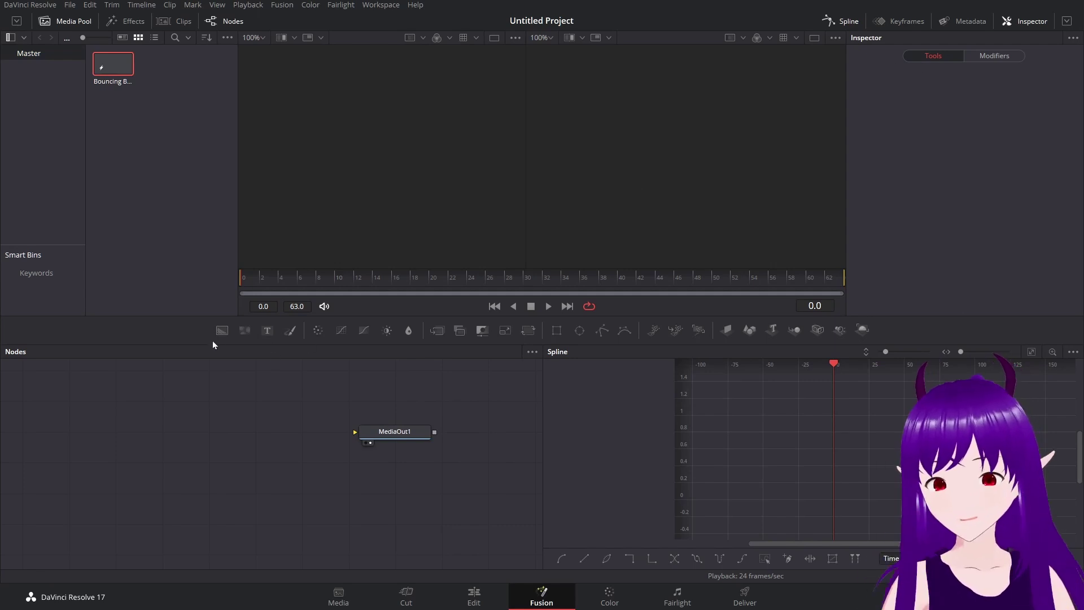
drag(222, 340, 354, 433)
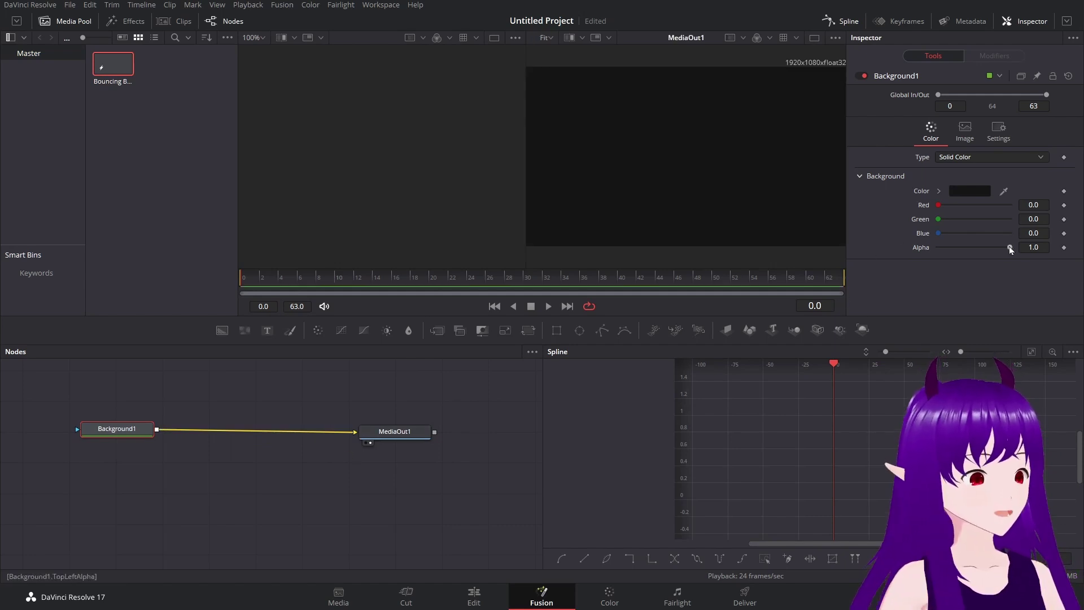
drag(1010, 249, 930, 250)
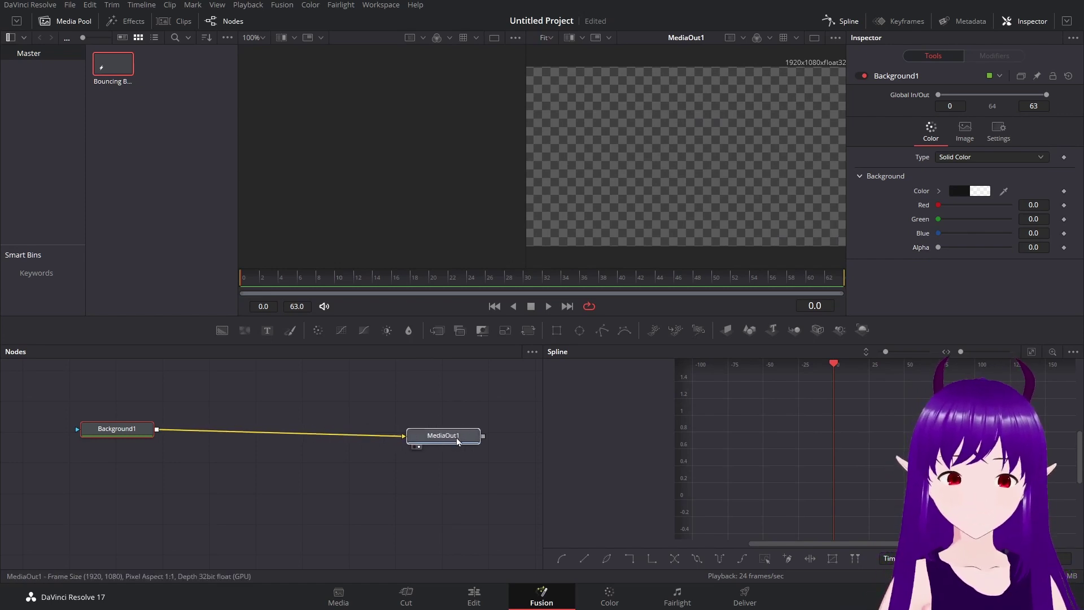
drag(466, 442, 487, 429)
drag(110, 428, 103, 428)
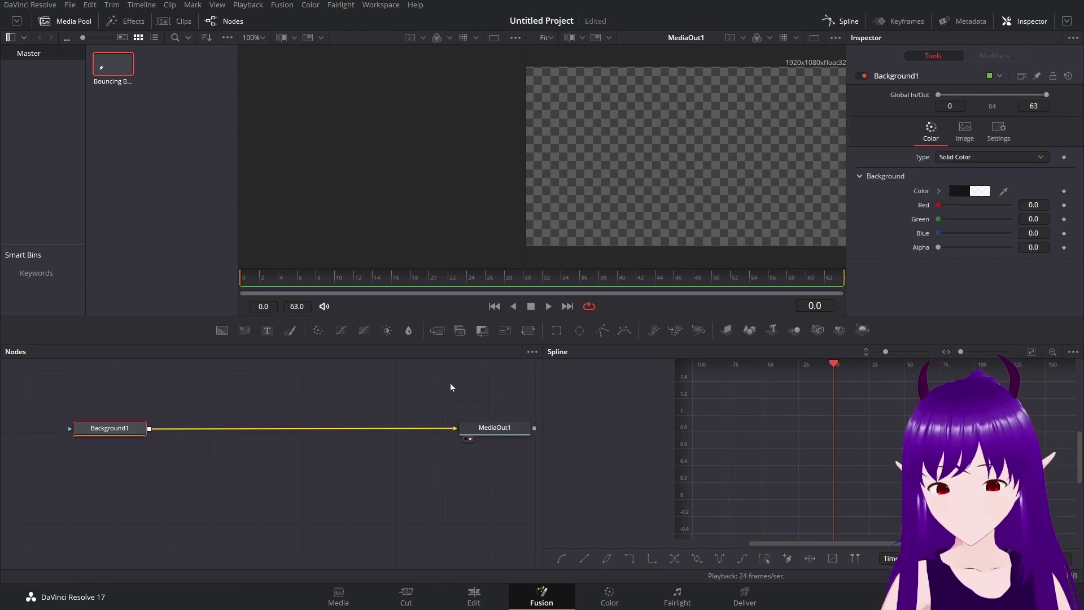
- Add an sRender node and merge it over Background1 through Merge1 into MediaOut1
key(shift+space)
text(s)
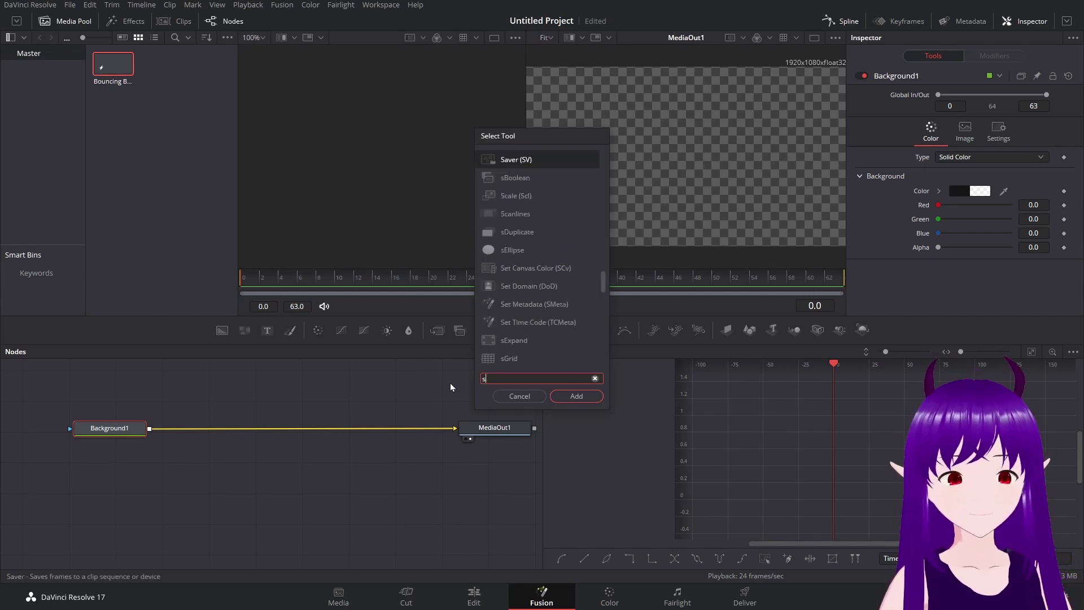
text(ren)
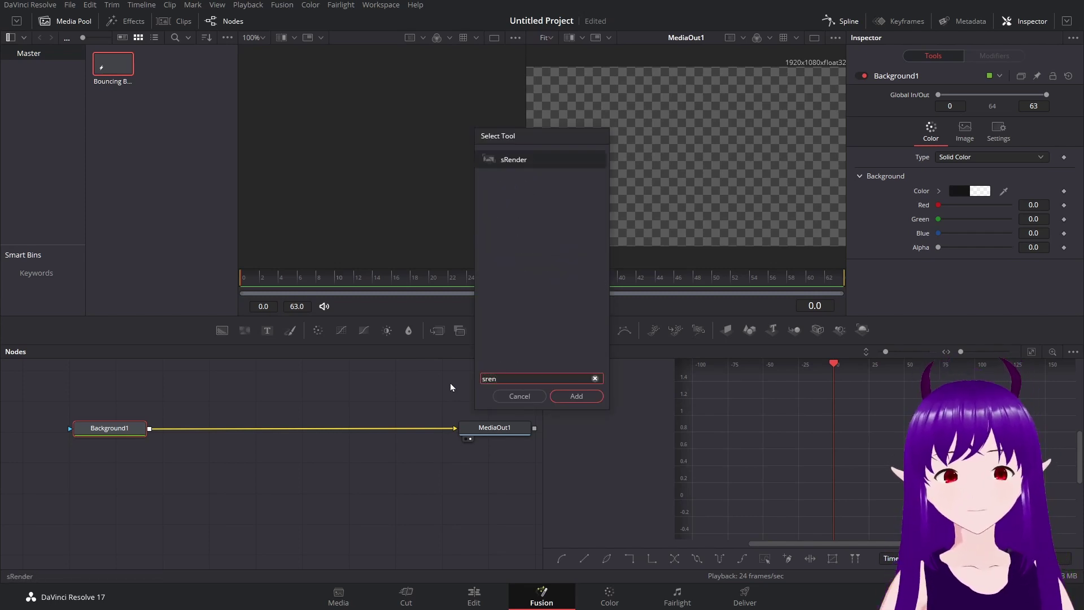
click(530, 155)
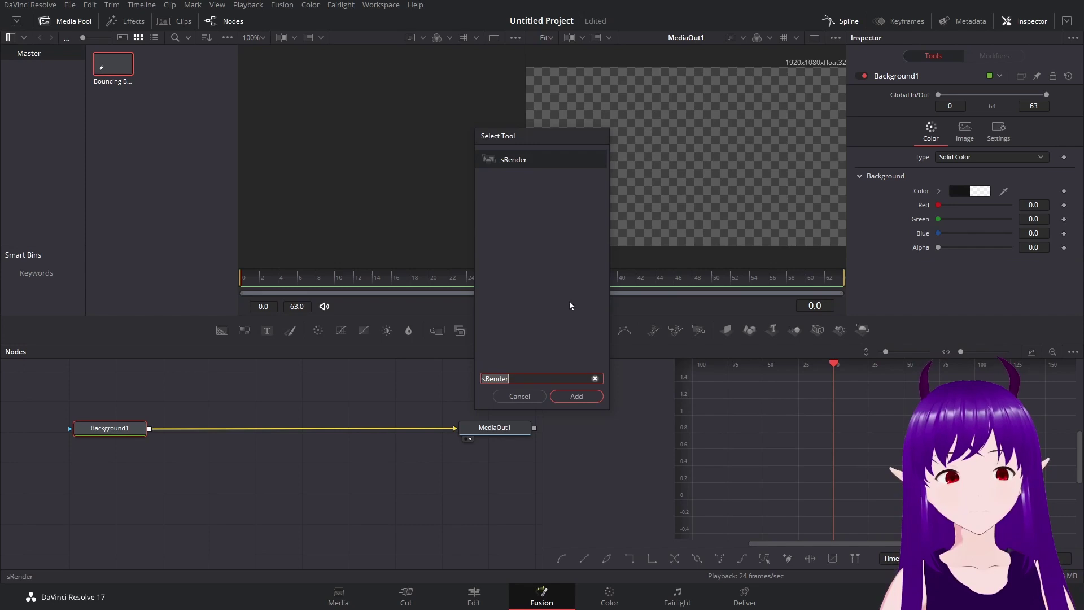
click(568, 397)
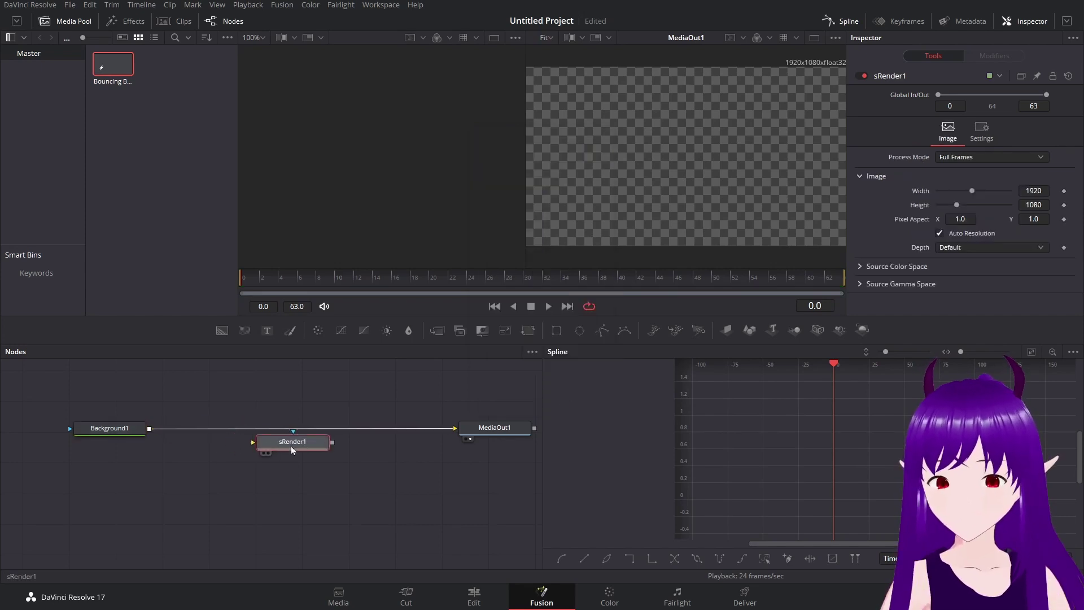
drag(286, 451, 150, 429)
drag(263, 498, 302, 435)
click(323, 378)
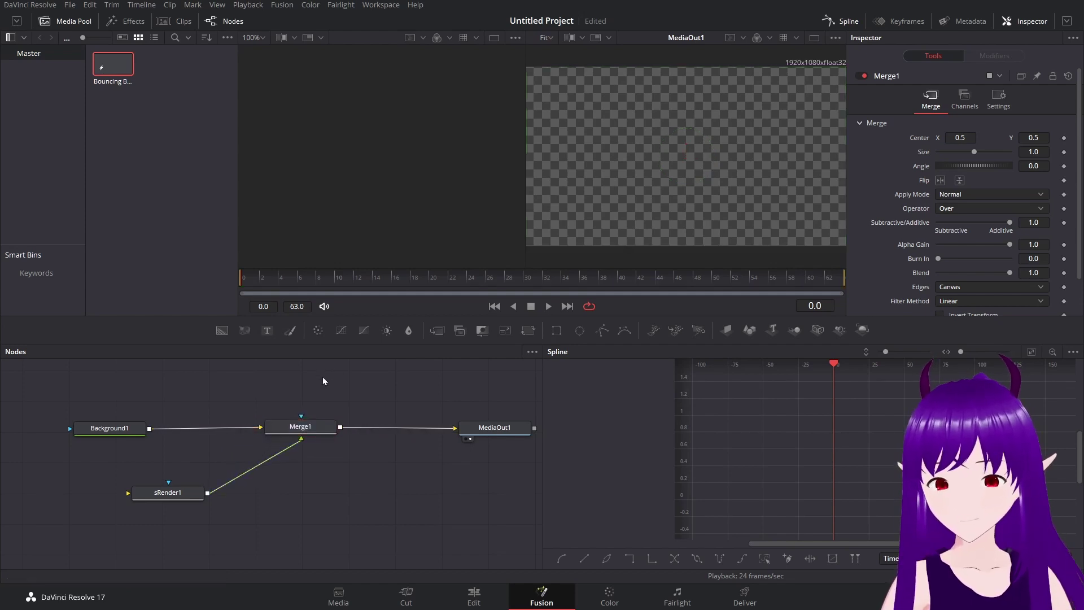
- Search the tool list for Transform, correcting the mistyped 'sRenderxt' query
key(shift+space)
text(sRender)
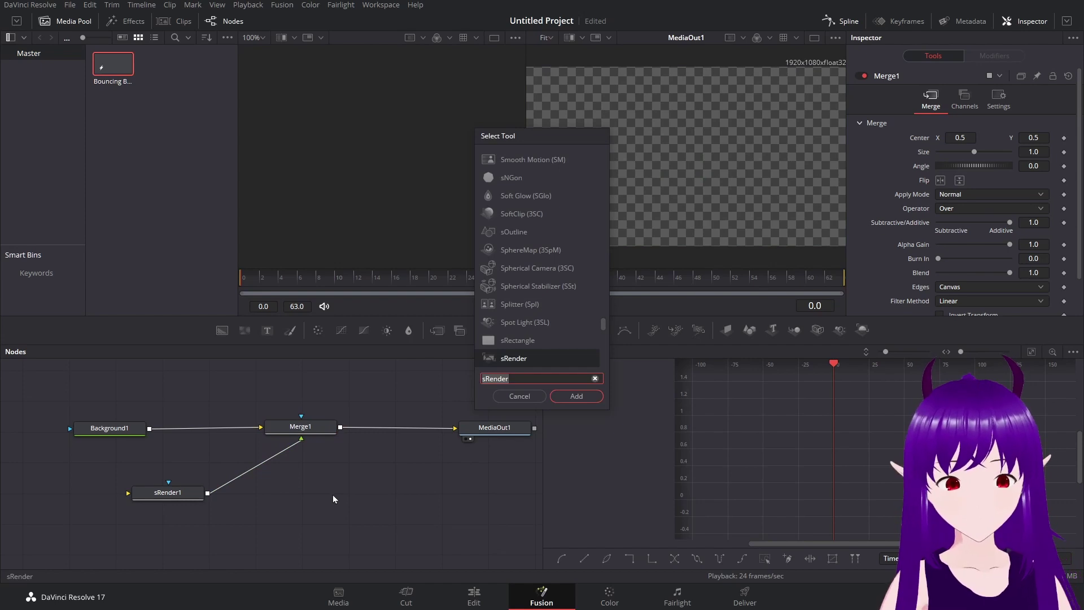
text(xt)
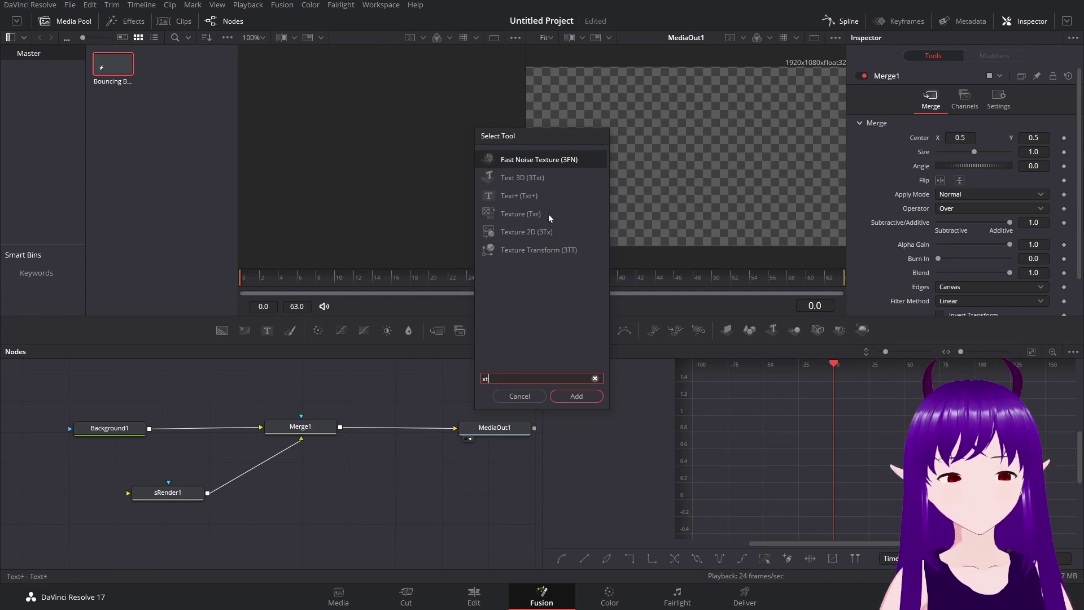
key(BackSpace)
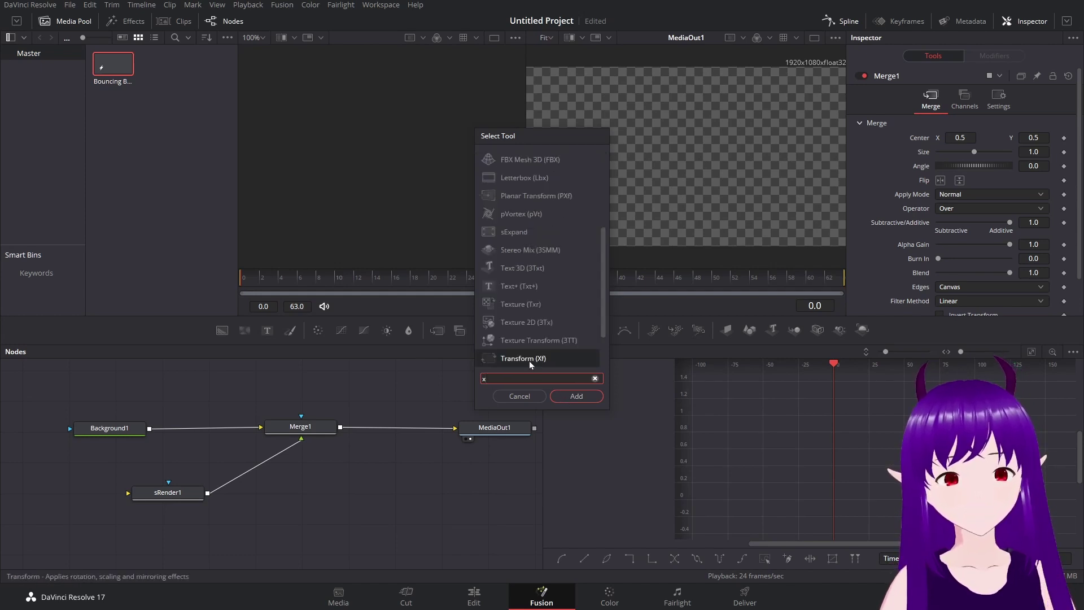
- Add Transform1 and insert it on the link between sRender1 and Merge1
click(575, 395)
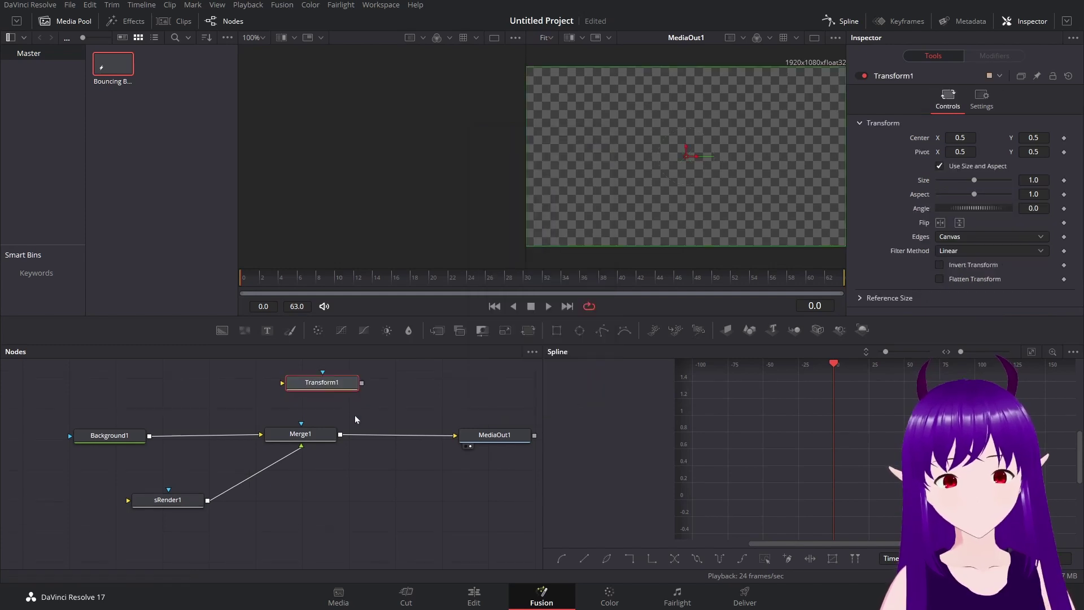
drag(341, 389, 300, 486)
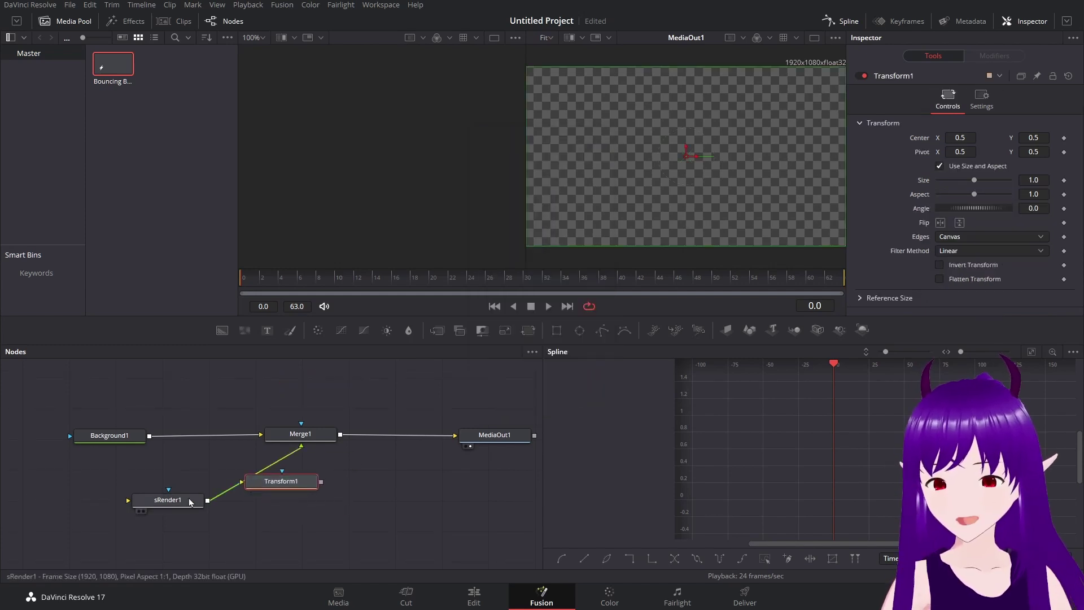
drag(191, 502, 157, 497)
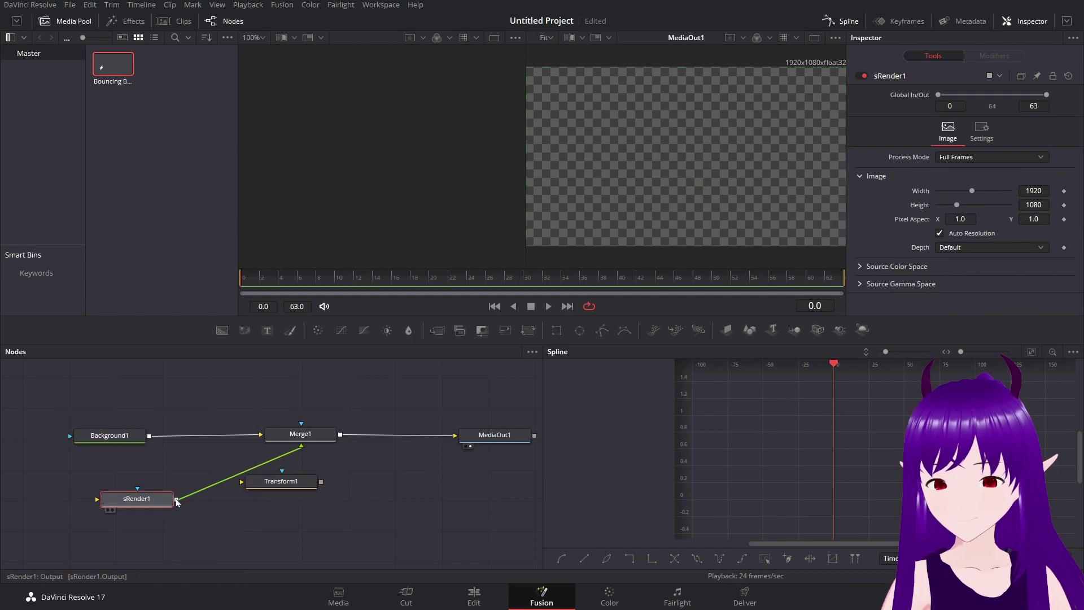
drag(265, 485, 294, 504)
- Widen the Nodes panel, shift all nodes right and line up sRender1 with Transform1
mouse_move(406, 477)
mouse_down()
mouse_move(420, 480)
mouse_move(400, 463)
mouse_up()
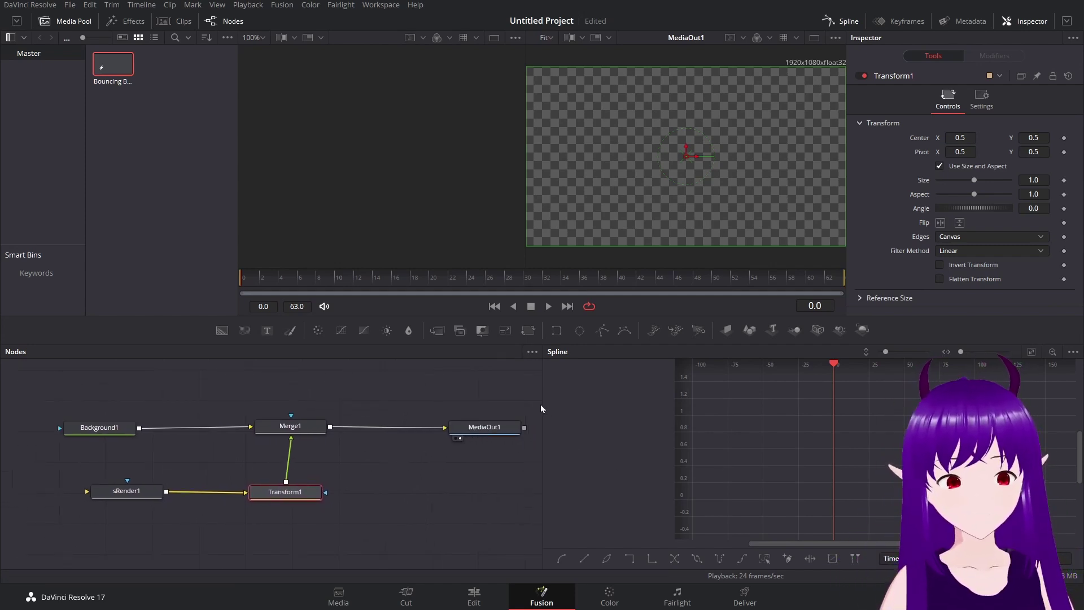
drag(542, 403, 719, 404)
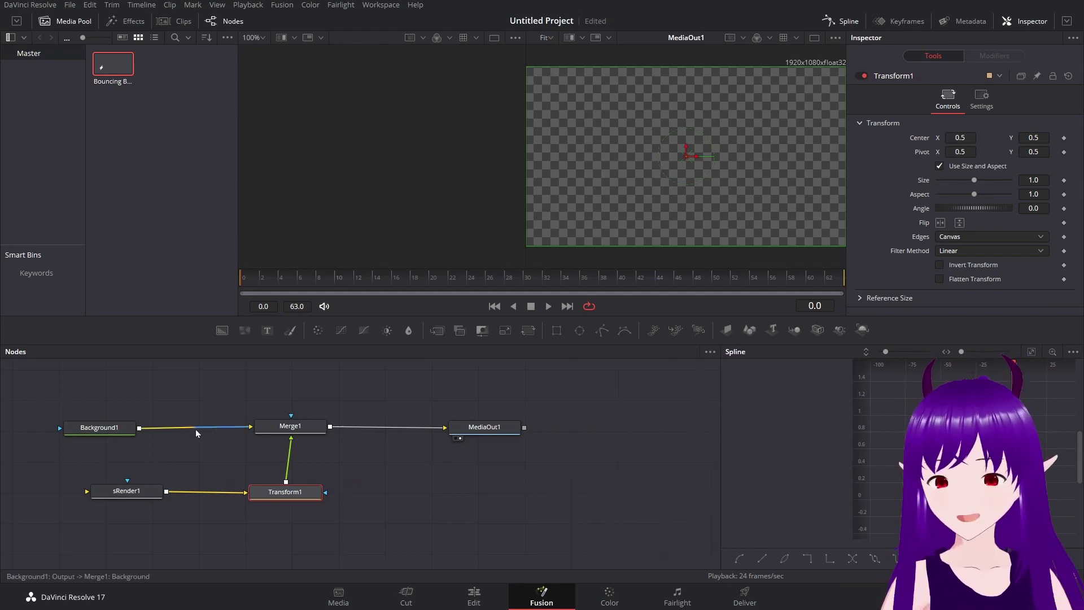
drag(65, 389, 470, 524)
drag(491, 436, 661, 428)
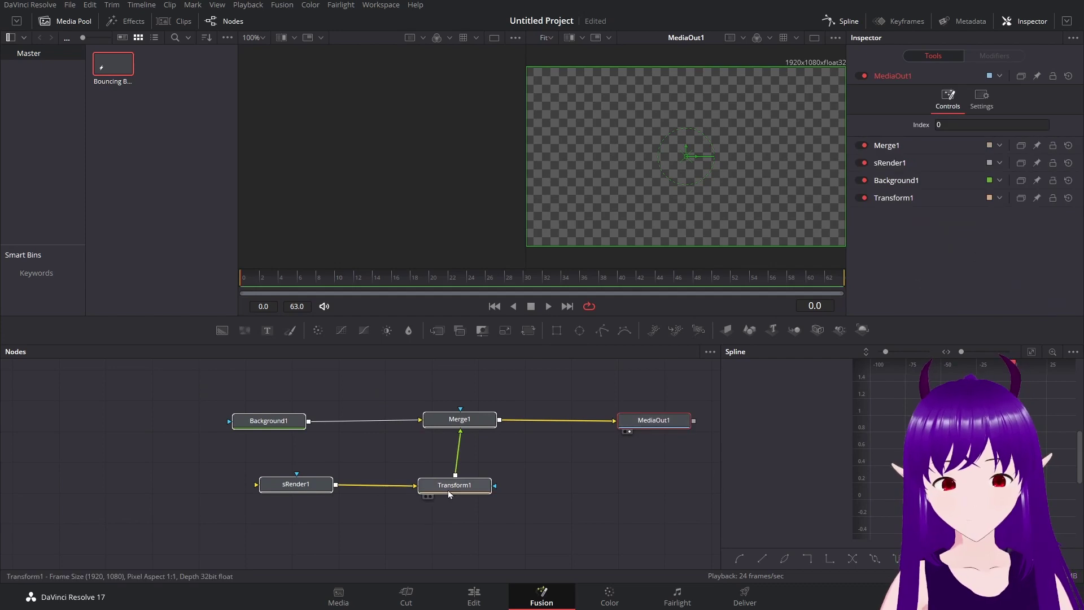
mouse_move(301, 485)
mouse_down()
mouse_move(291, 488)
mouse_move(317, 496)
mouse_up()
drag(447, 494, 451, 493)
drag(309, 491, 314, 492)
click(269, 472)
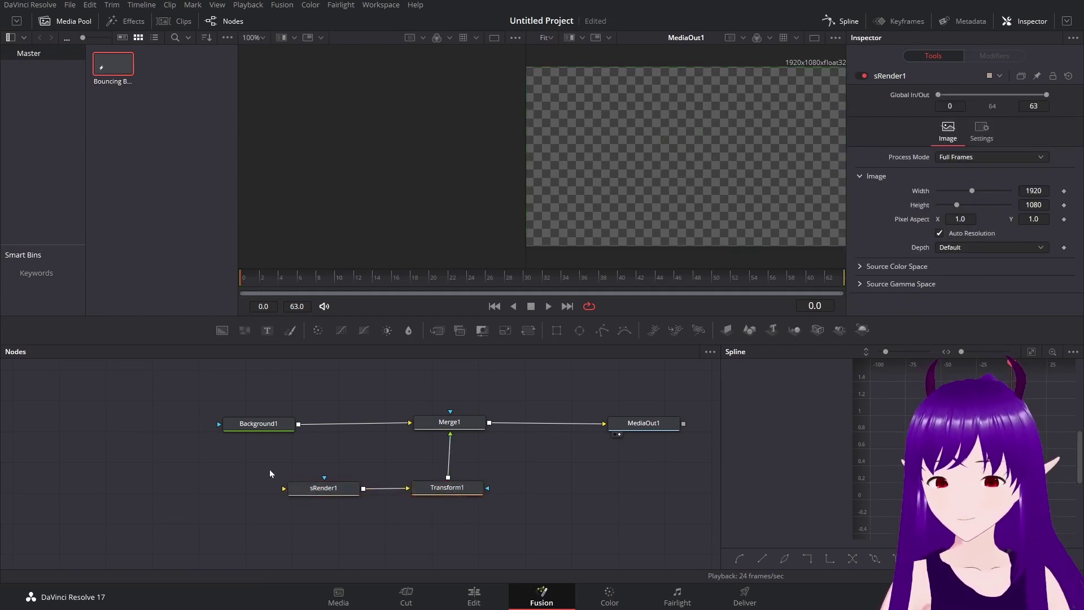
- Search 'se' in the tool search and add an sEllipse node
key(shift+space)
text(d)
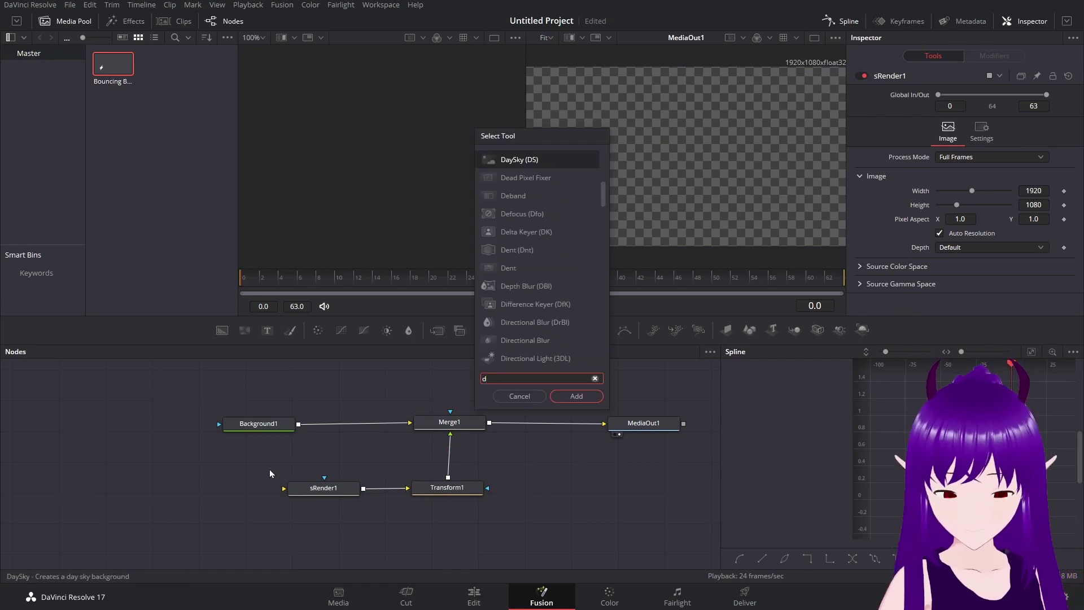
key(BackSpace)
text(se)
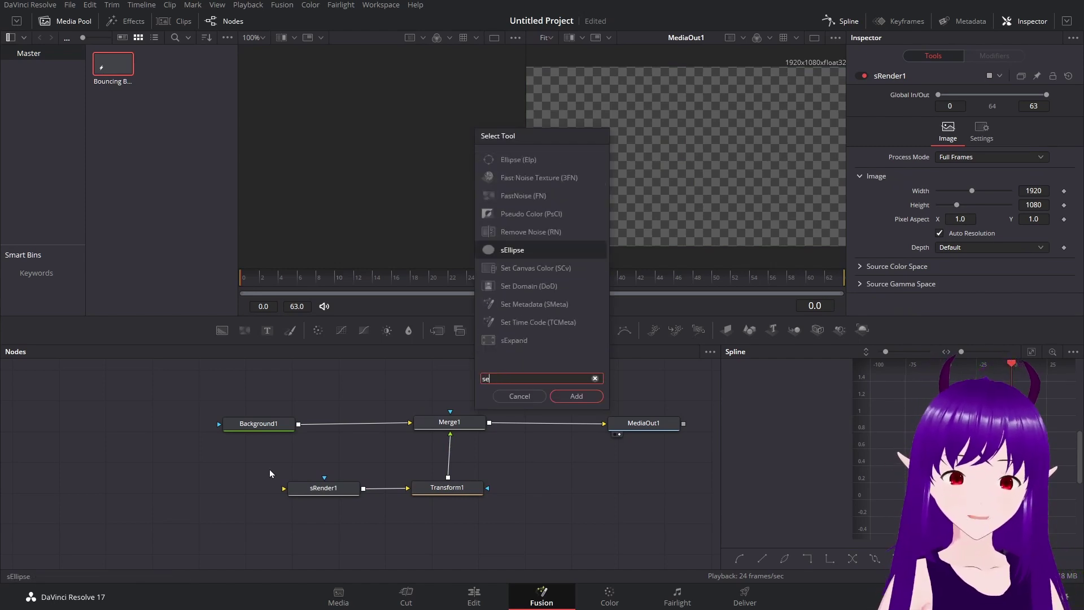
click(512, 249)
click(558, 400)
- Place sEllipse1 left of sRender1 and connect its output into sRender1
drag(279, 466, 233, 486)
drag(316, 447, 455, 523)
drag(365, 493, 352, 495)
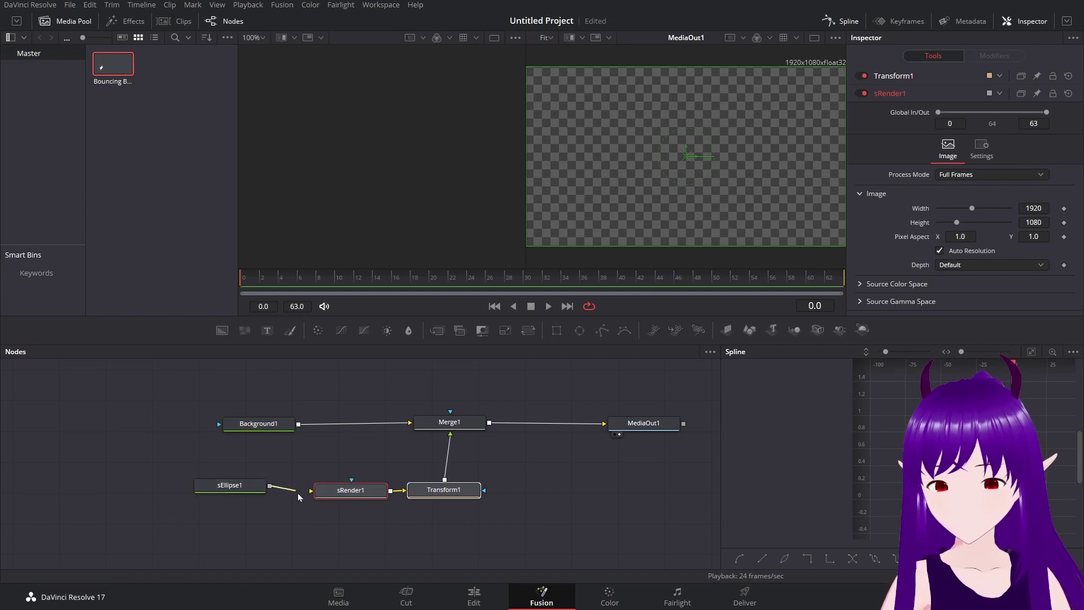
drag(270, 485, 310, 497)
drag(231, 486, 233, 493)
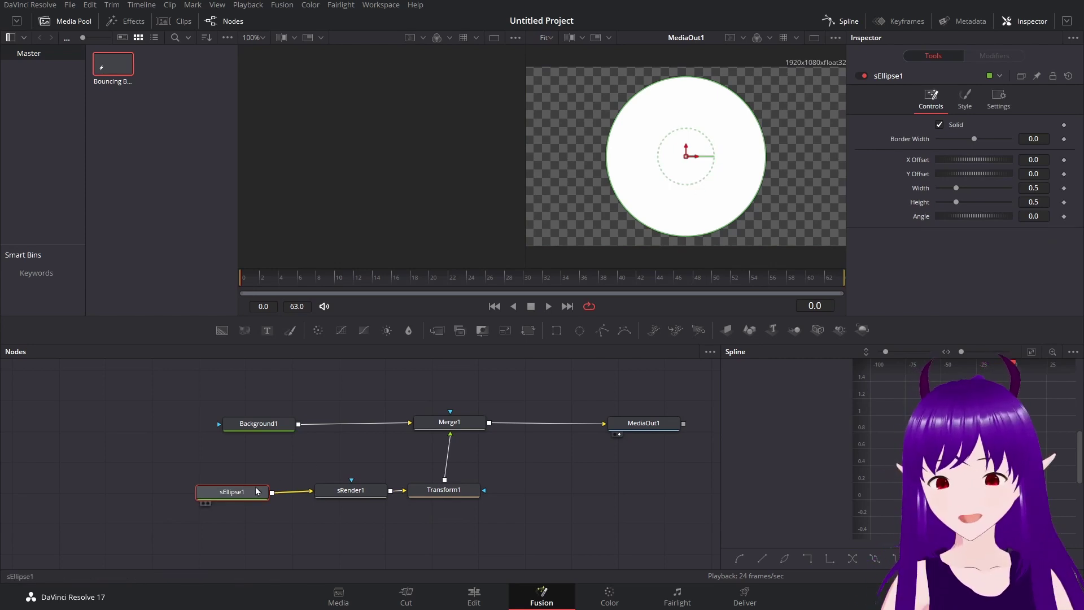
- Set sEllipse1's colour to yellow-green #d3ff10 (R 0.827, G 1.0, B 0.063)
click(965, 99)
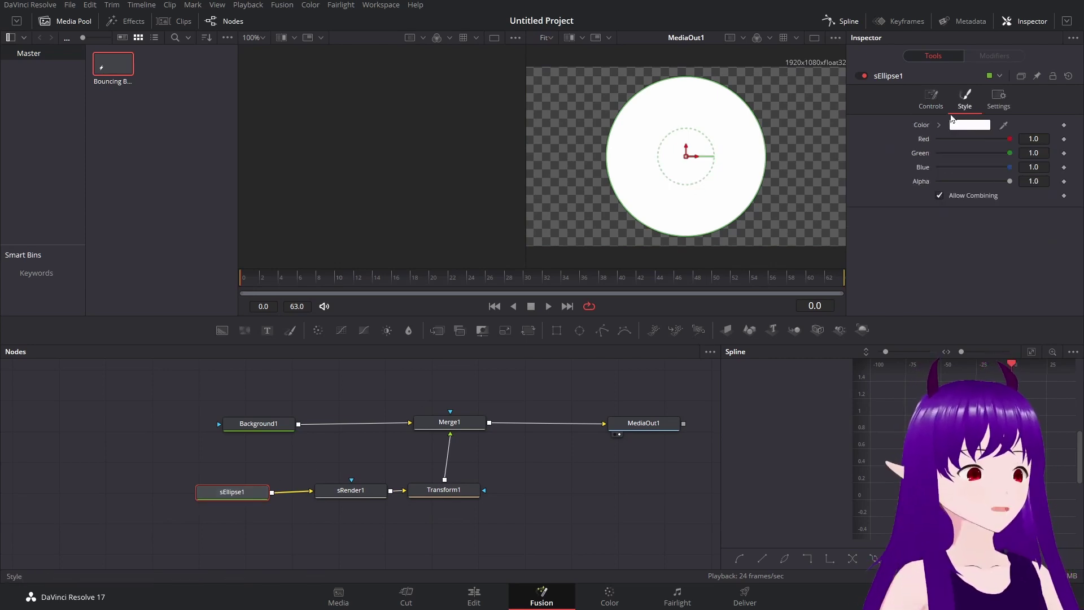
click(973, 129)
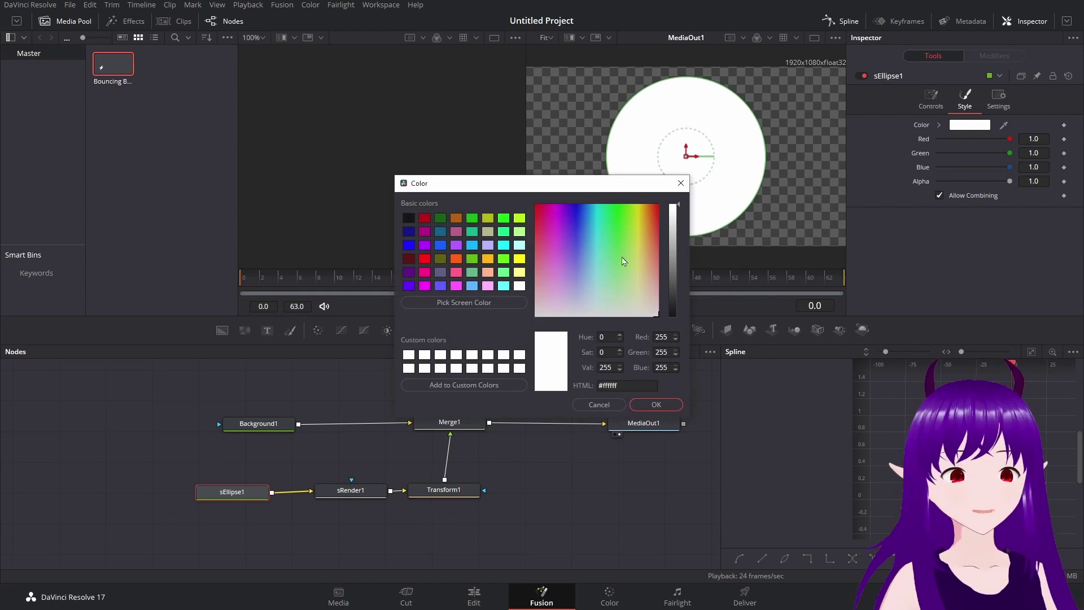
drag(615, 211, 634, 212)
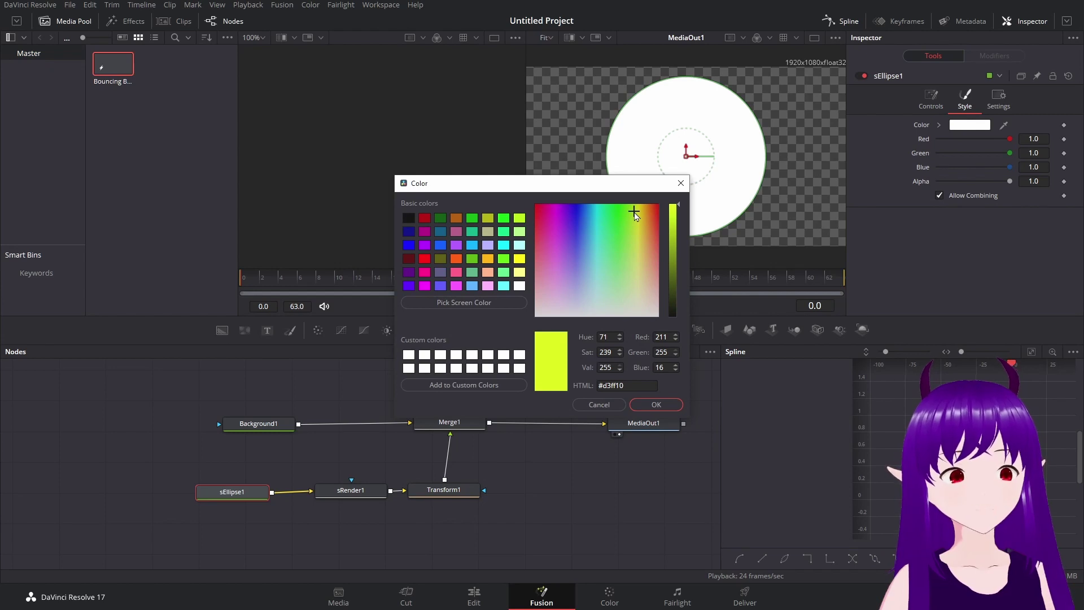
click(656, 404)
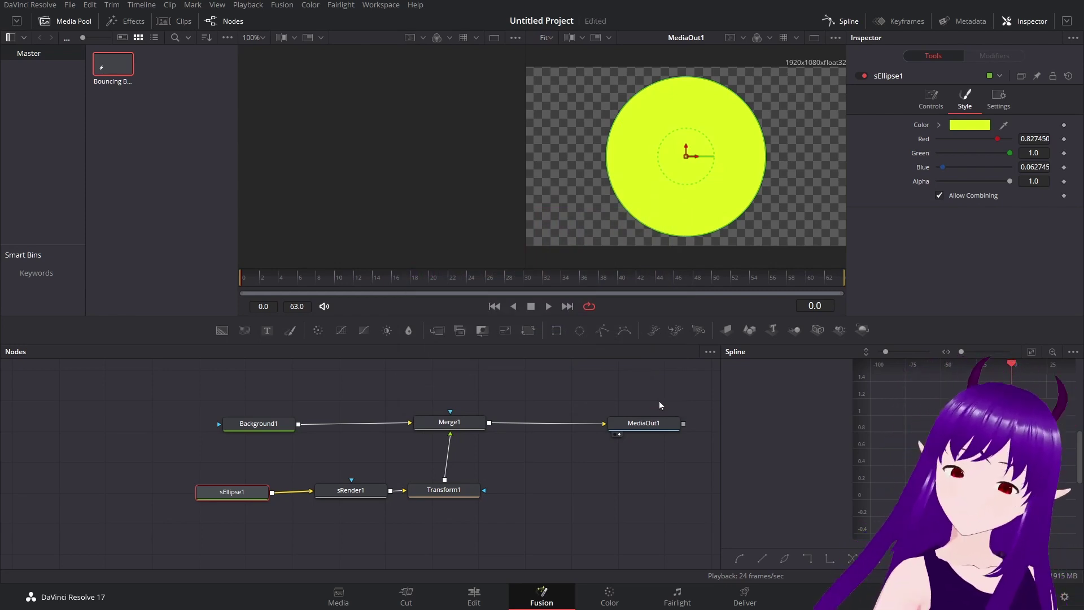
- Align Transform1 directly under Merge1 and nudge sEllipse1 into line
drag(443, 493, 450, 498)
click(450, 496)
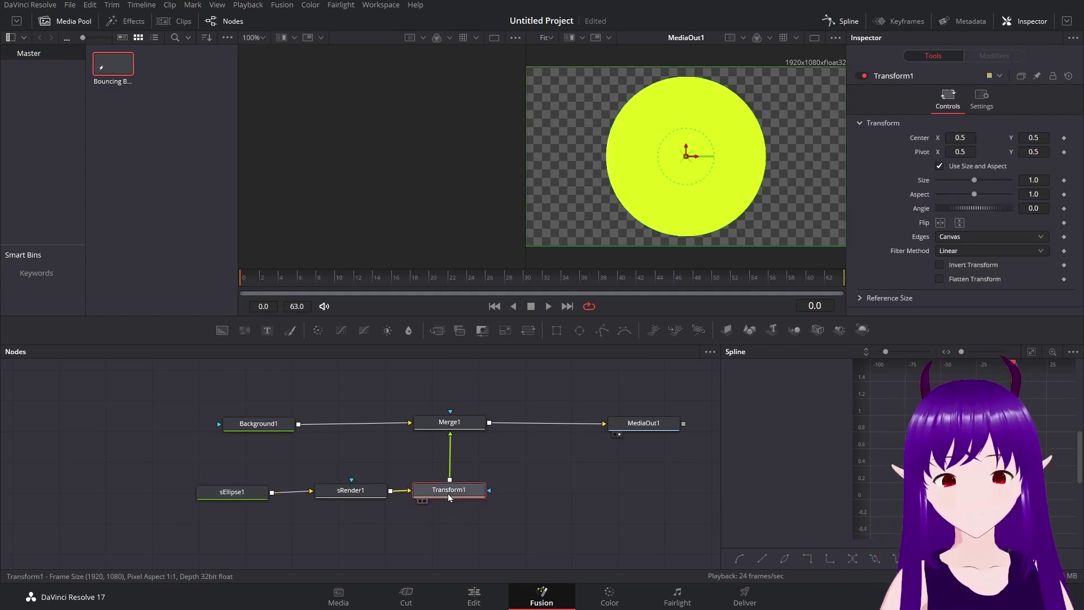
drag(253, 495, 259, 496)
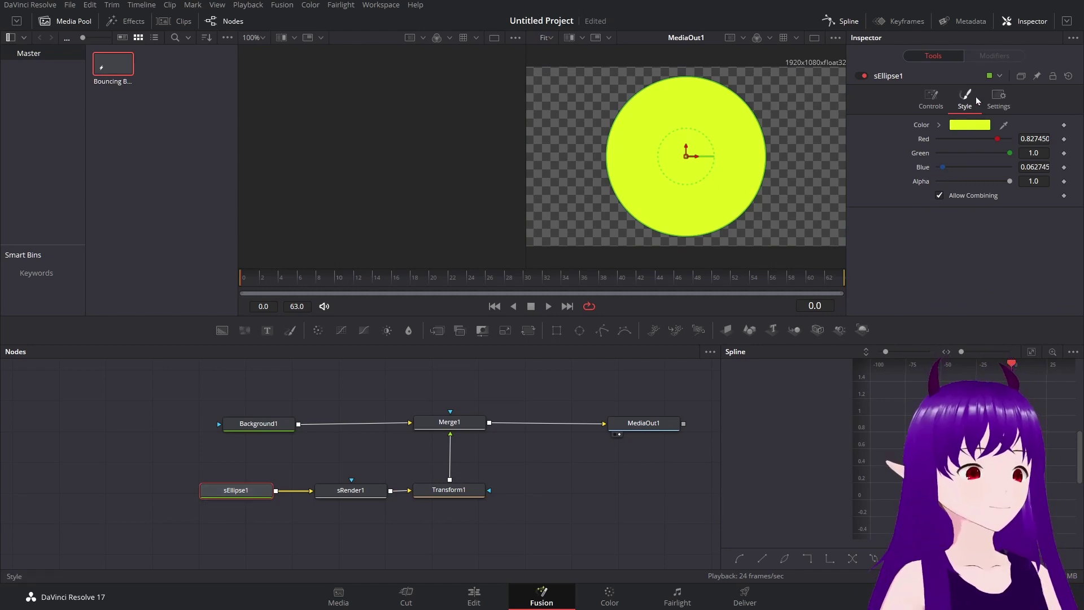
- Link sEllipse1's Height to Width with an expression and shrink Width to 0.142
click(930, 97)
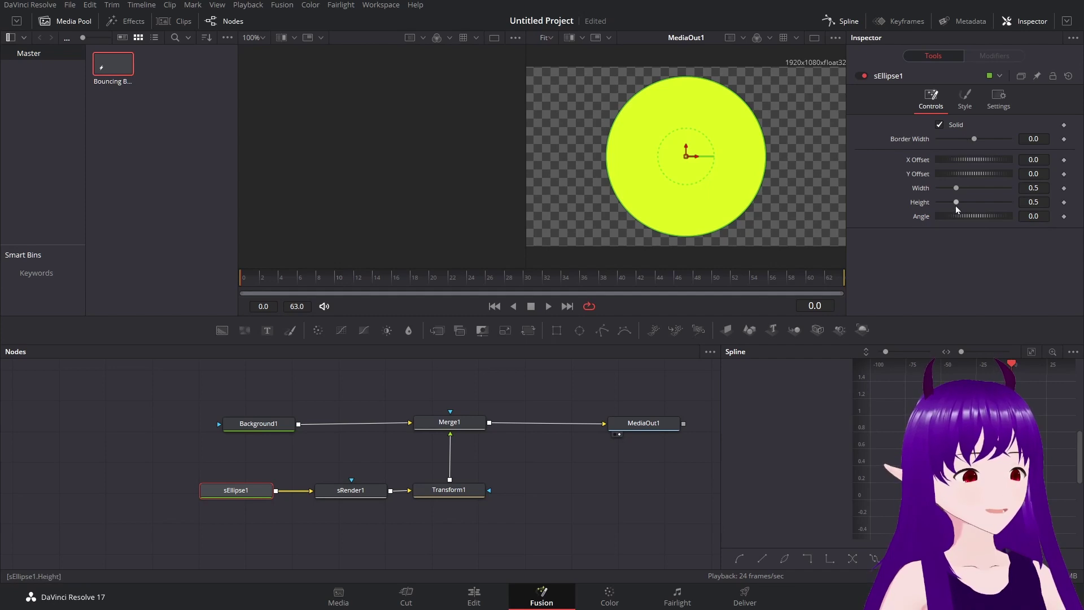
right_click(925, 205)
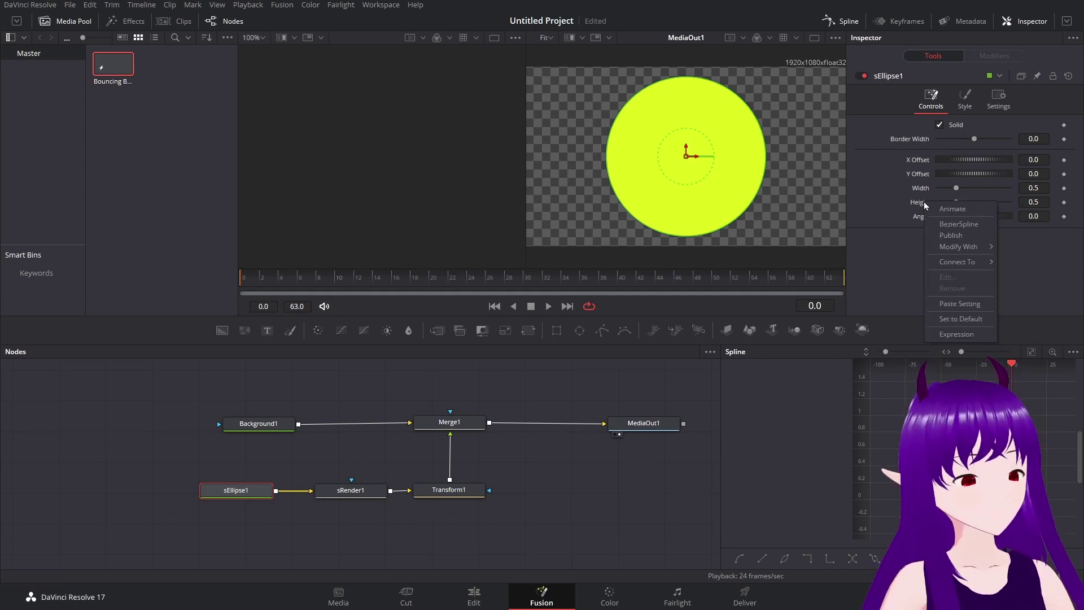
click(958, 337)
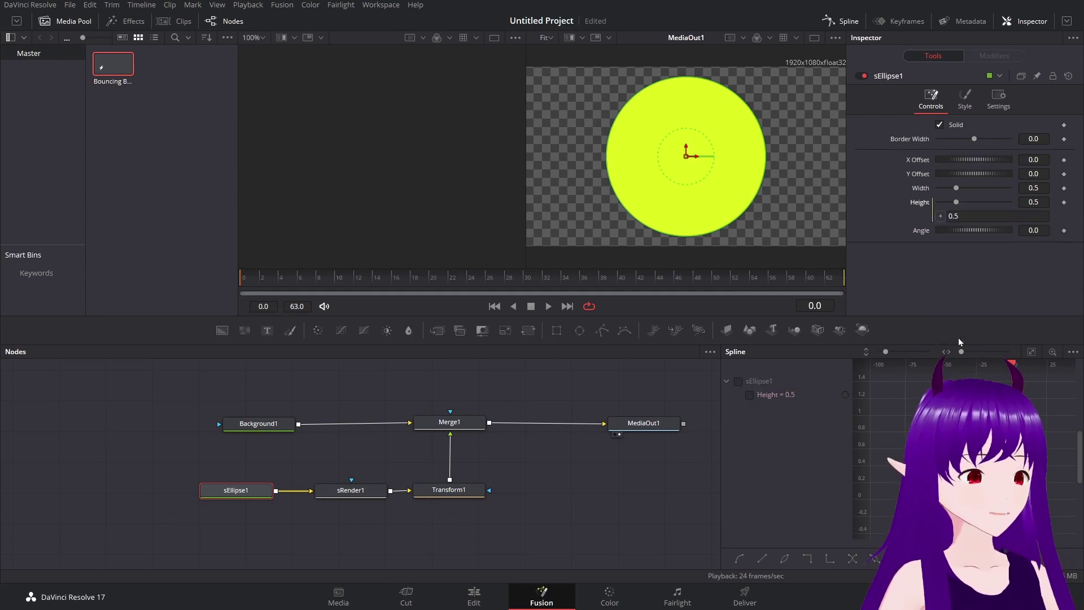
drag(940, 216, 921, 188)
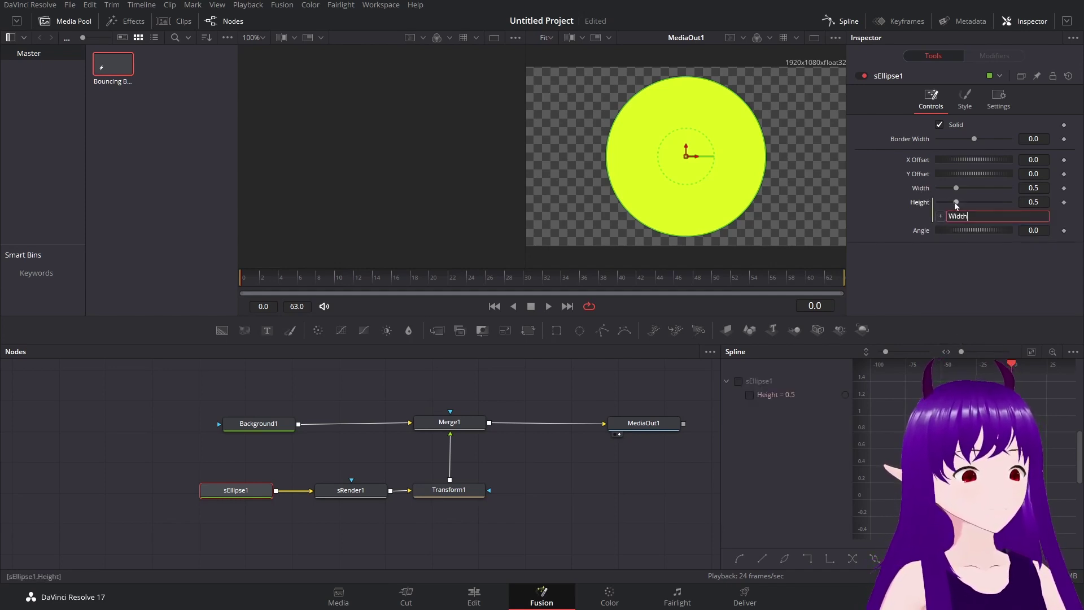
key(Return)
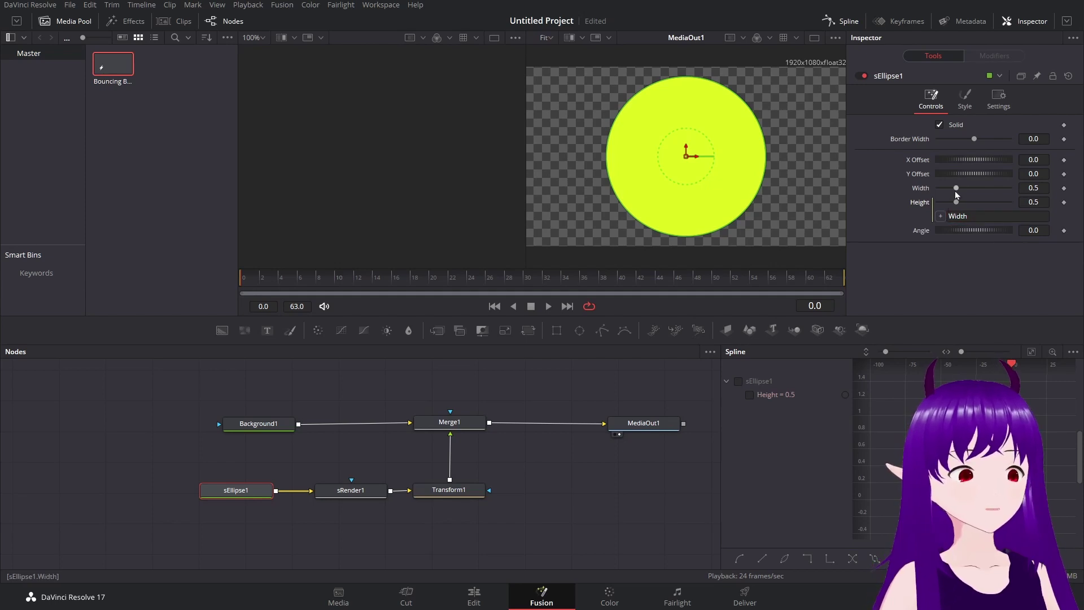
drag(954, 189, 942, 197)
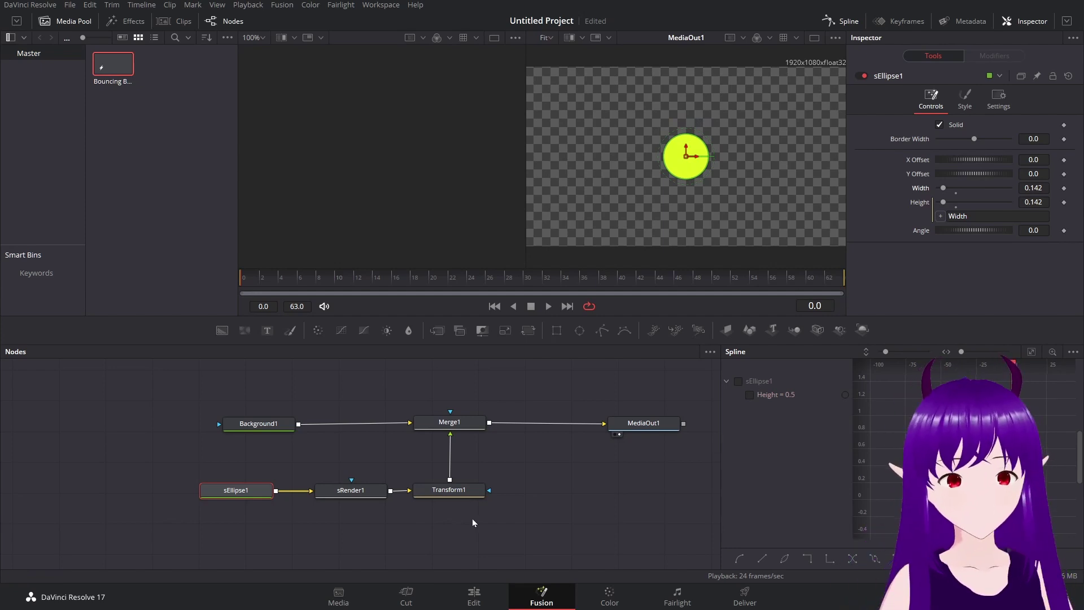
- Move the ball up to Transform1 Center Y 0.871 and keyframe Center at frame 0
click(451, 492)
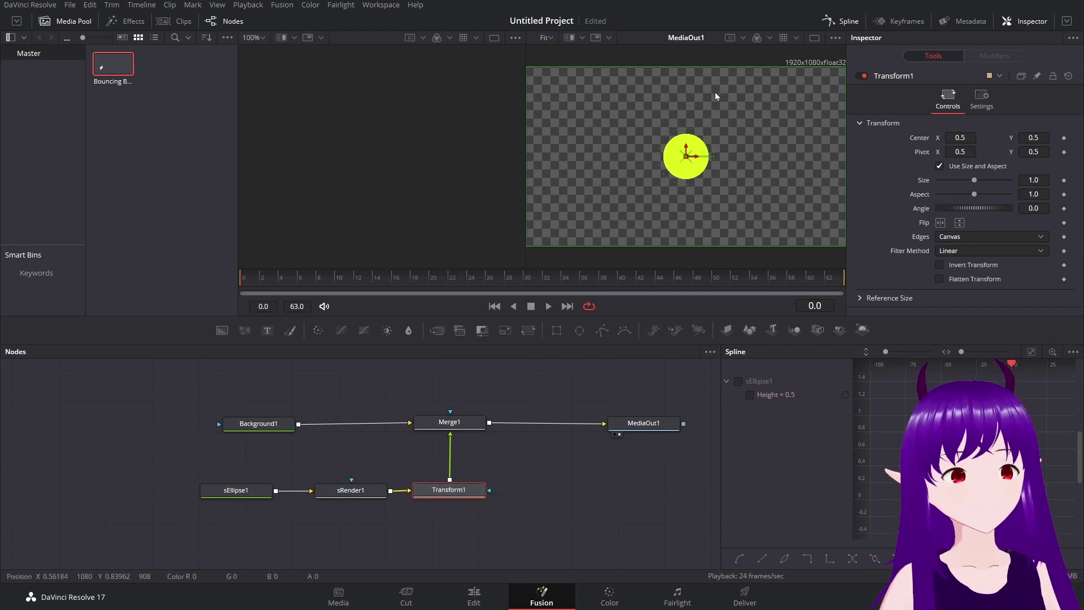
drag(687, 149, 680, 82)
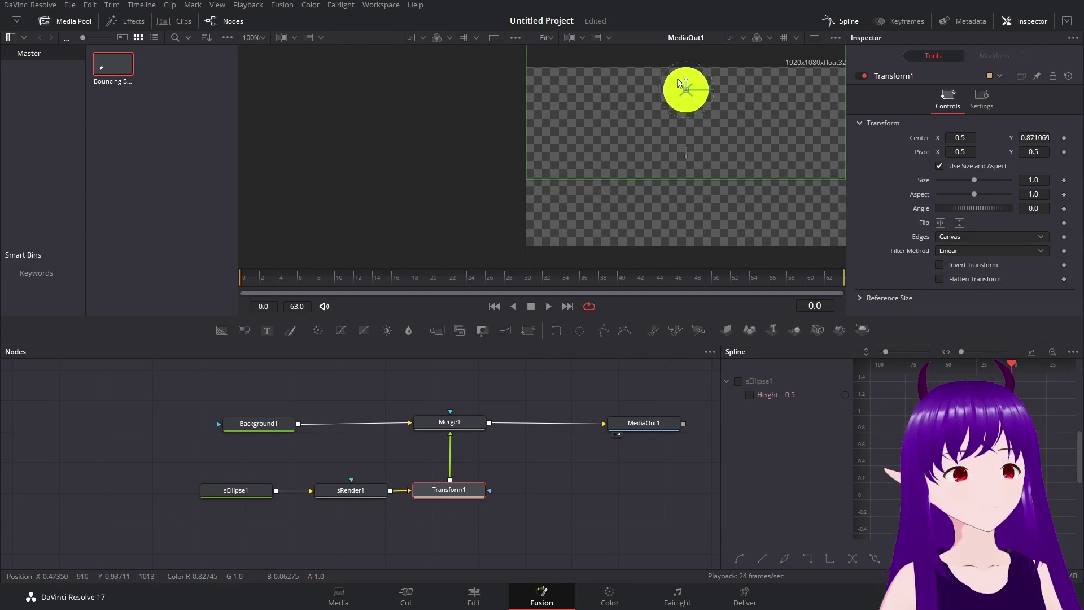
click(1064, 138)
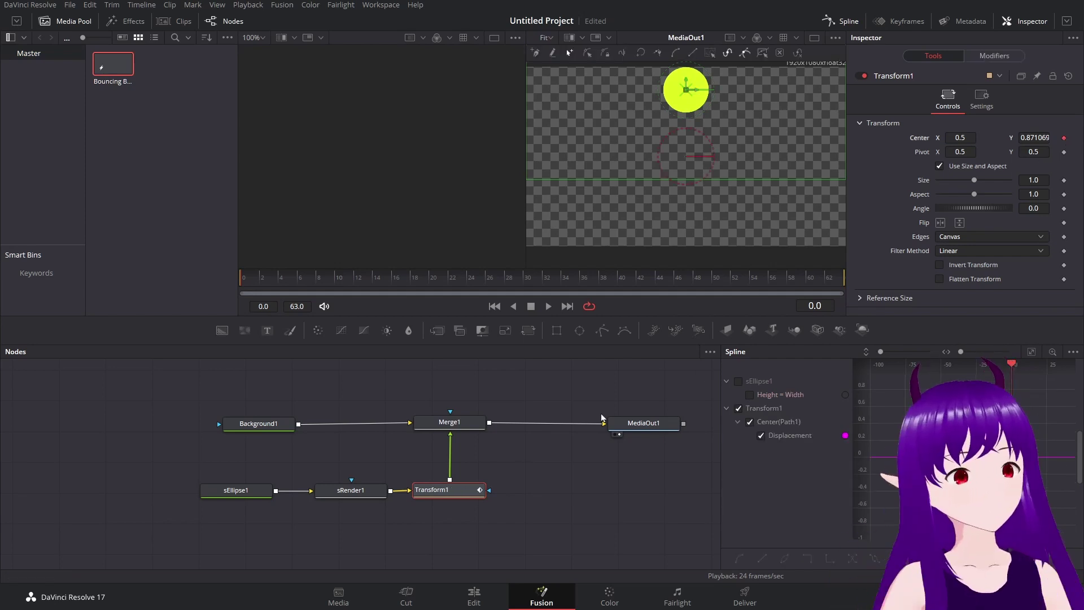
- At frame 32, drag the ball down to the ground, keyframing Center at Y 0.056603
click(815, 307)
key(BackSpace)
key(BackSpace)
key(BackSpace)
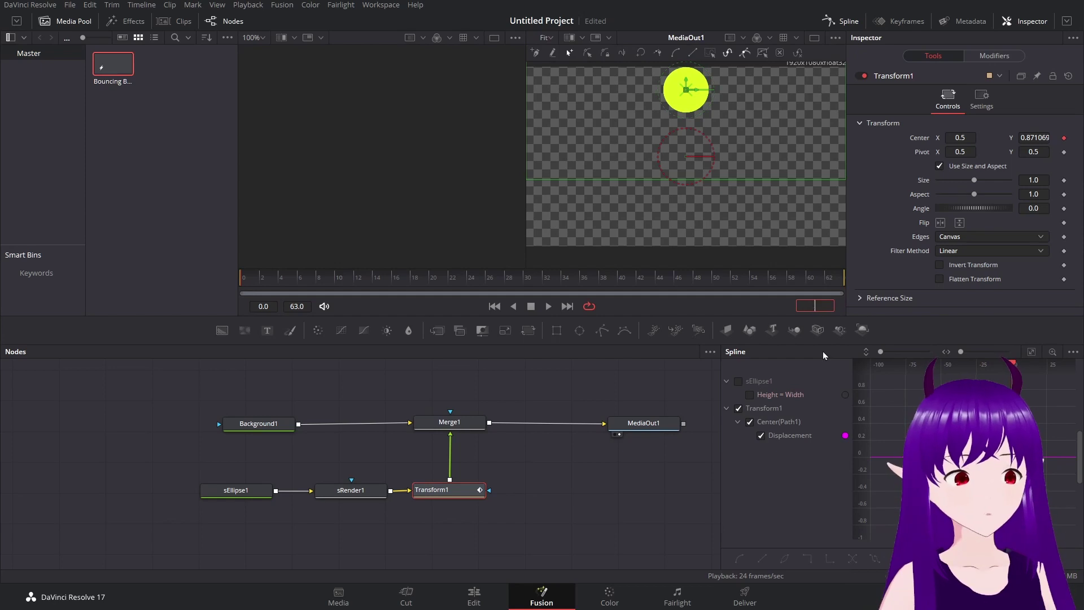
text(32)
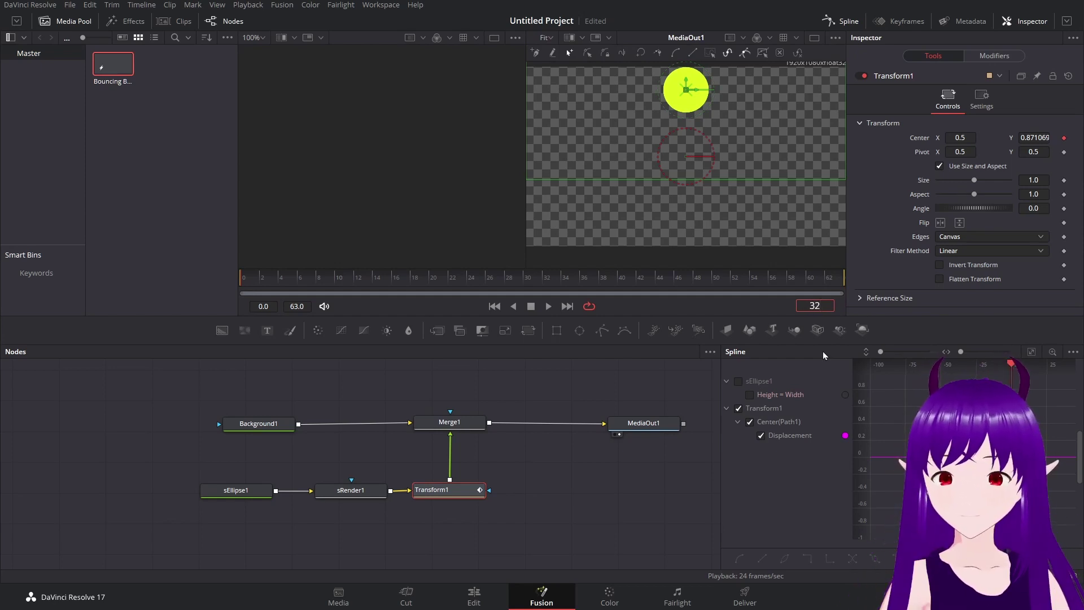
key(Return)
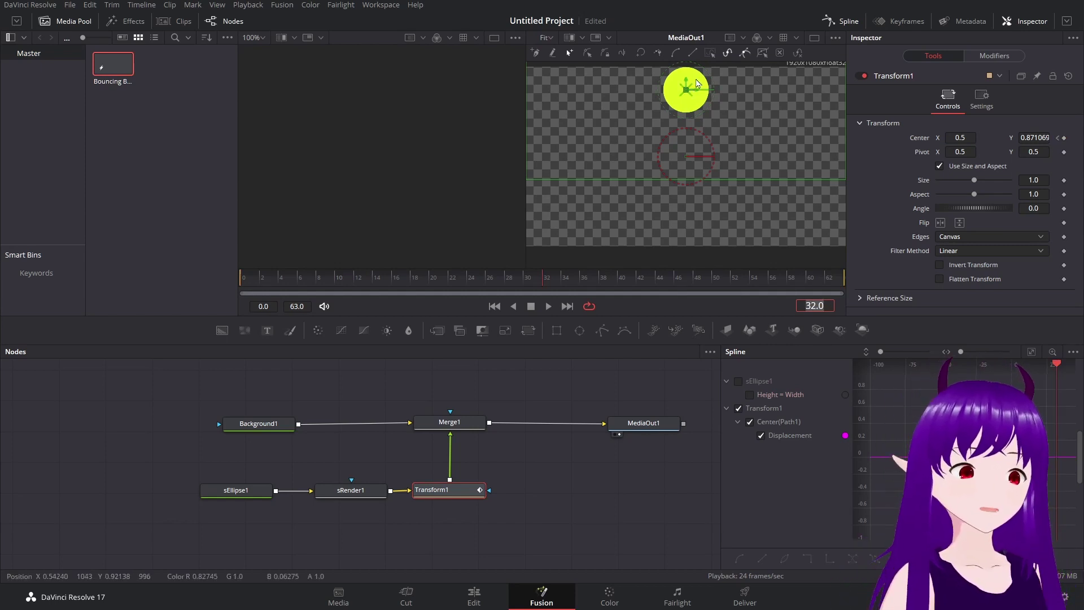
drag(688, 89, 681, 231)
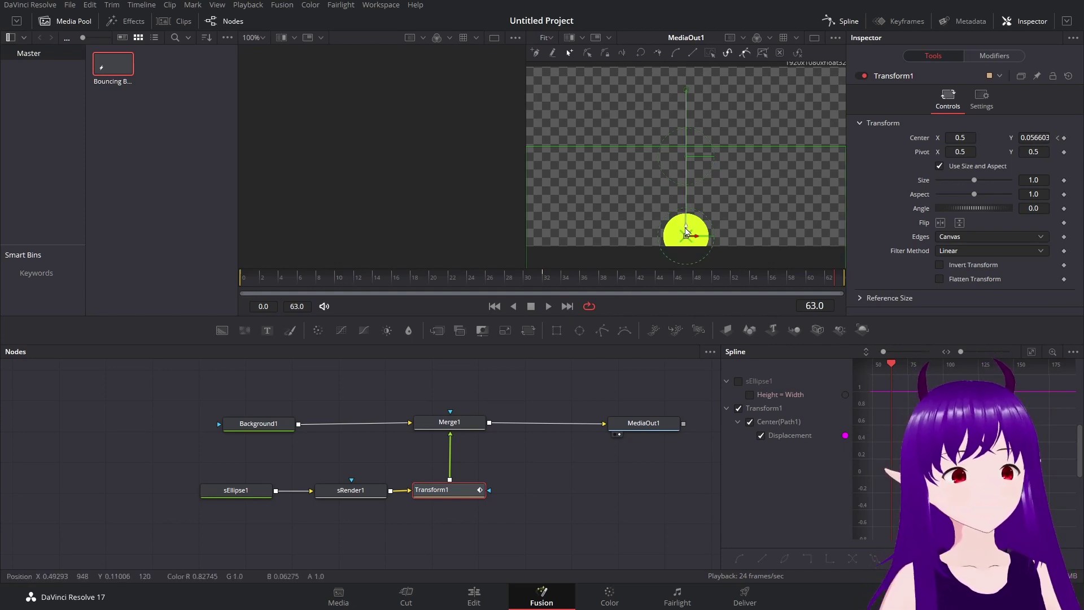
- Raise the ball back to the top at frame 63 (Y 0.871069) and play the bounce
drag(688, 232, 684, 86)
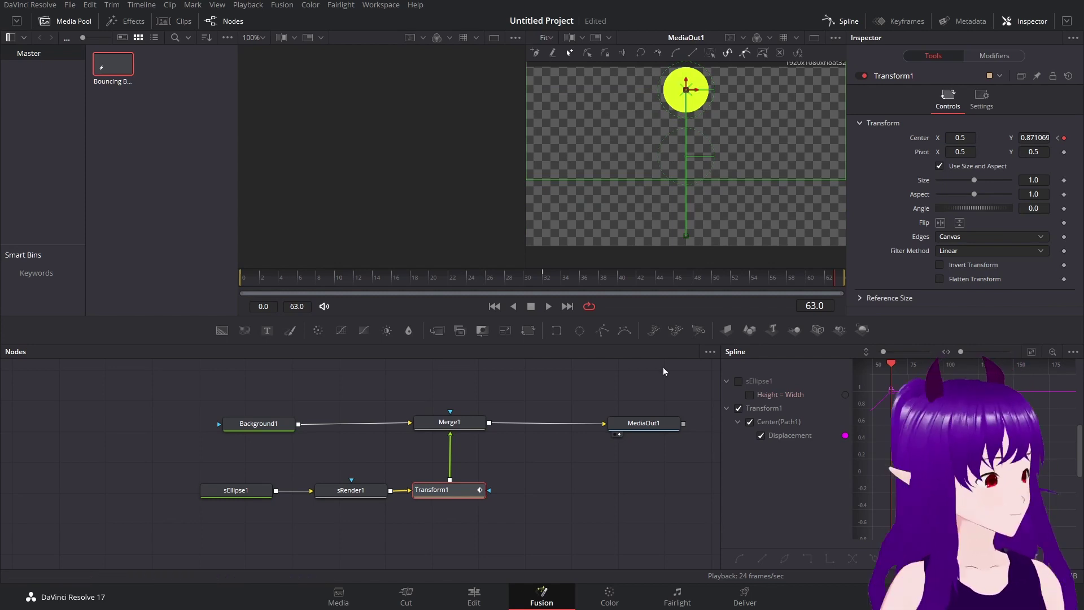
click(546, 313)
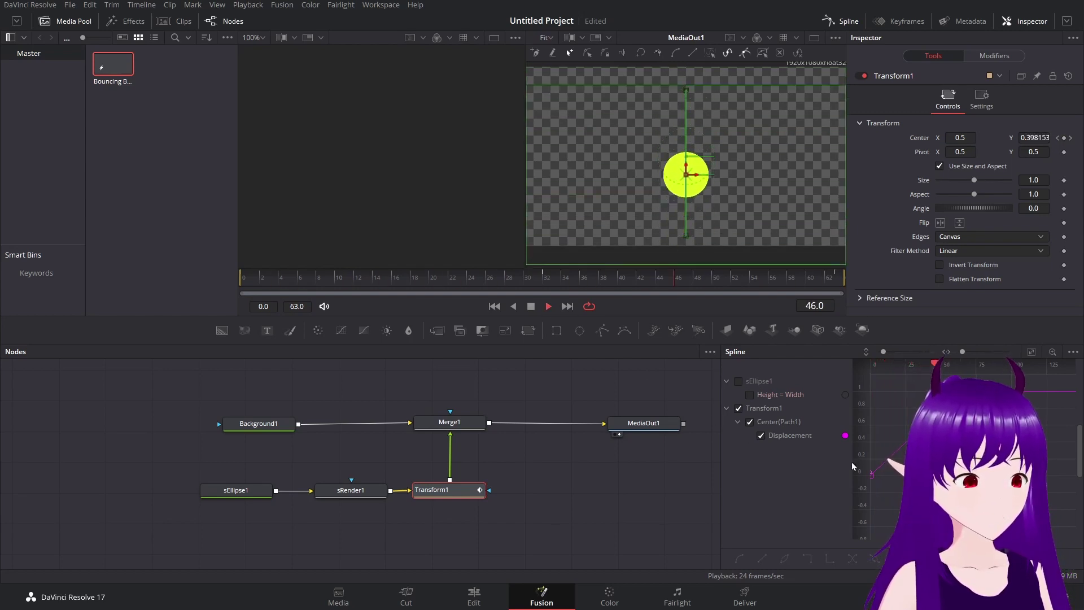
- Widen the Spline panel to give the curve graph more room and stop playback
drag(853, 461, 734, 466)
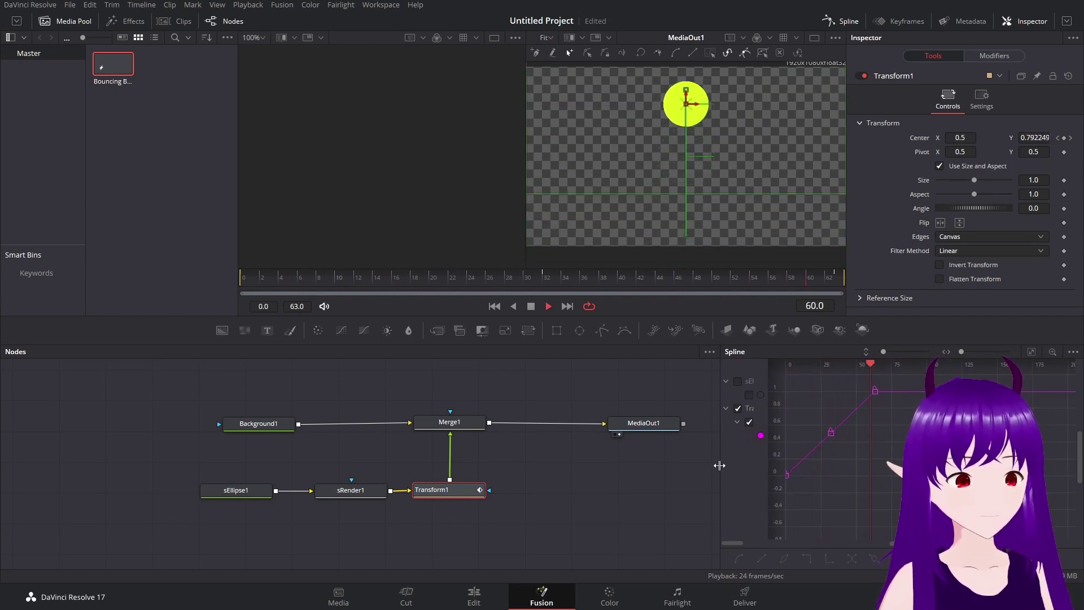
mouse_move(718, 465)
mouse_down()
mouse_move(645, 467)
mouse_move(703, 474)
mouse_up()
drag(883, 540, 842, 543)
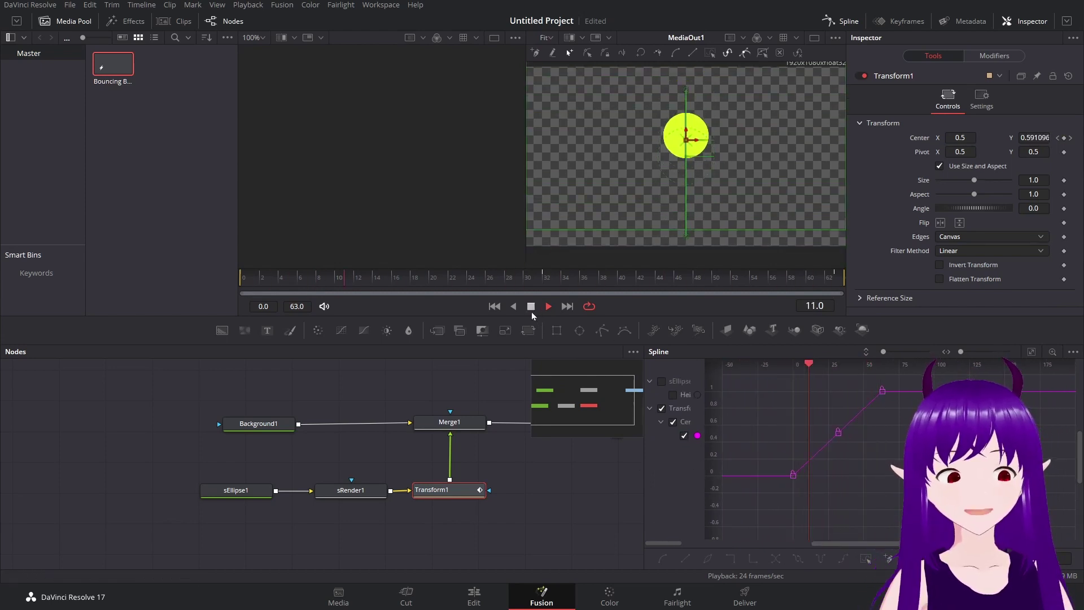
key(space)
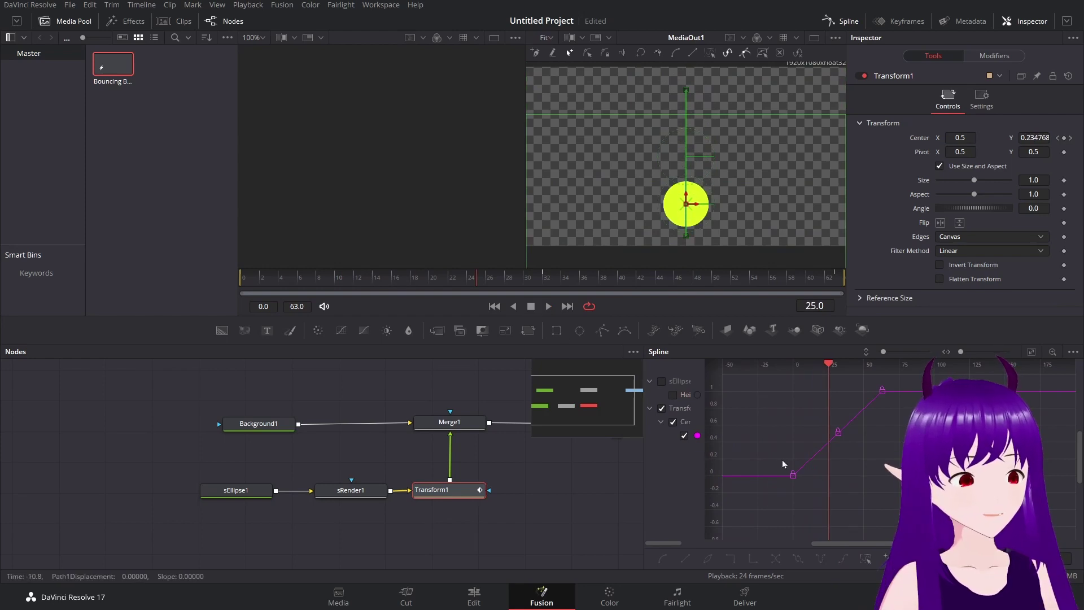
- Smooth the first and last Center keyframes into eased curves with Shift+S, then zoom the graph
click(791, 476)
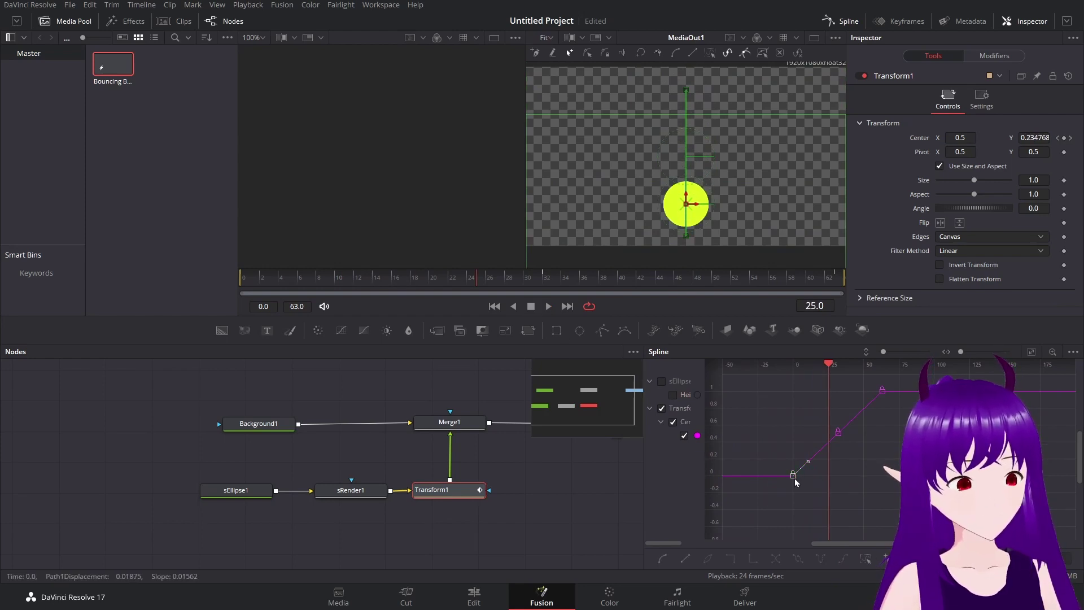
click(881, 391)
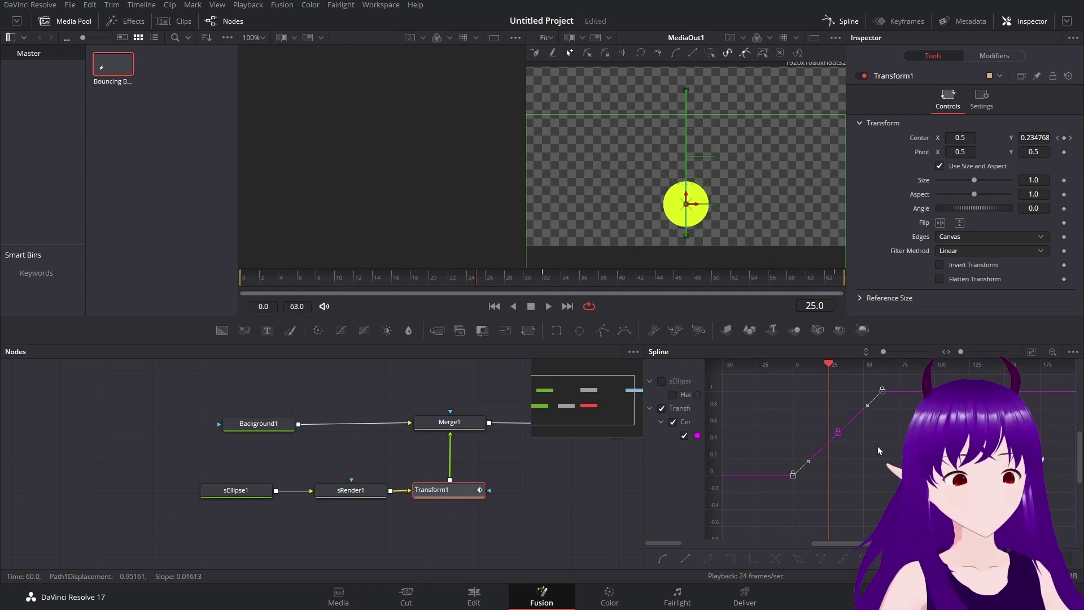
key(shift+s)
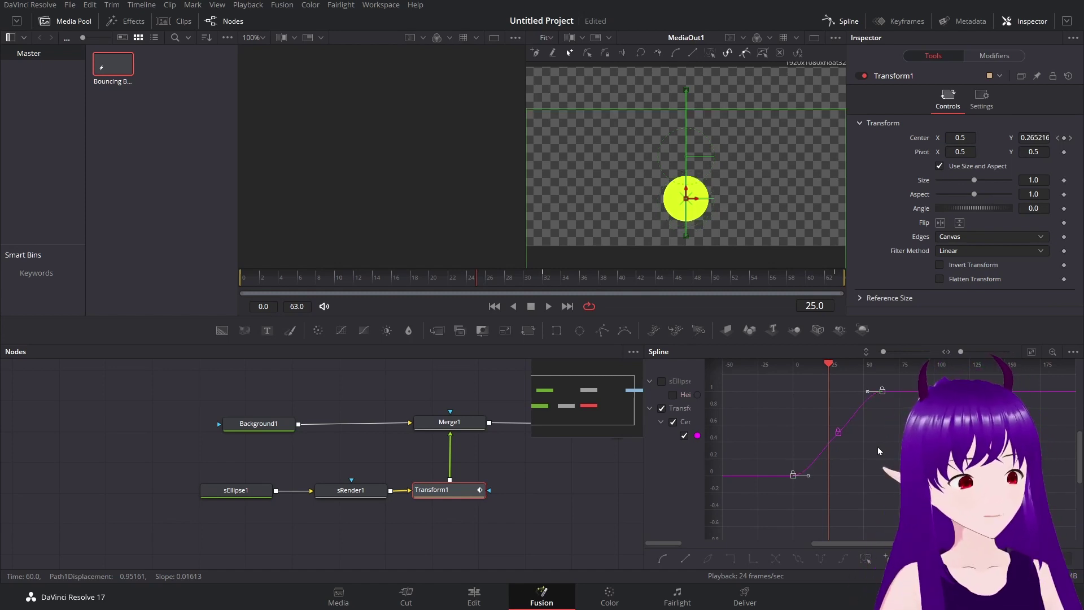
click(819, 491)
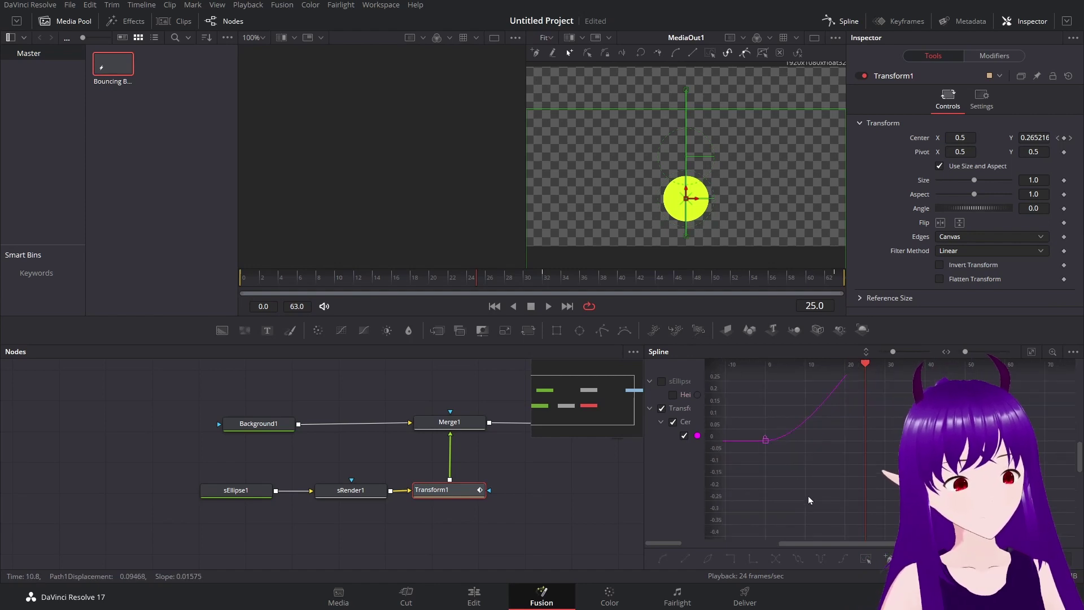
scroll(821, 492, up, 3)
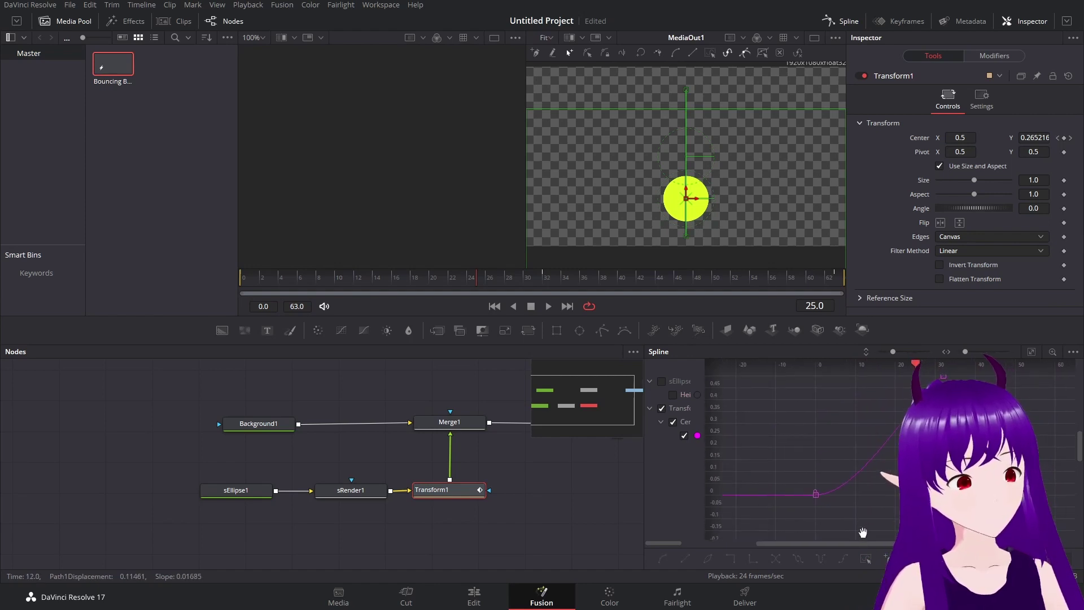
scroll(855, 525, up, 3)
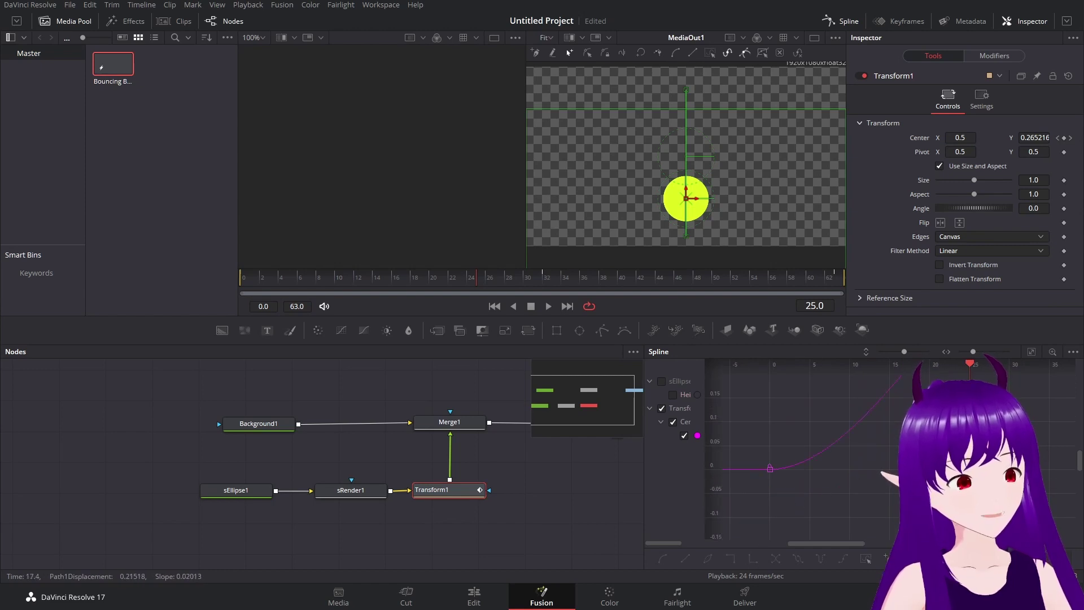
scroll(882, 450, down, 3)
scroll(882, 451, down, 4)
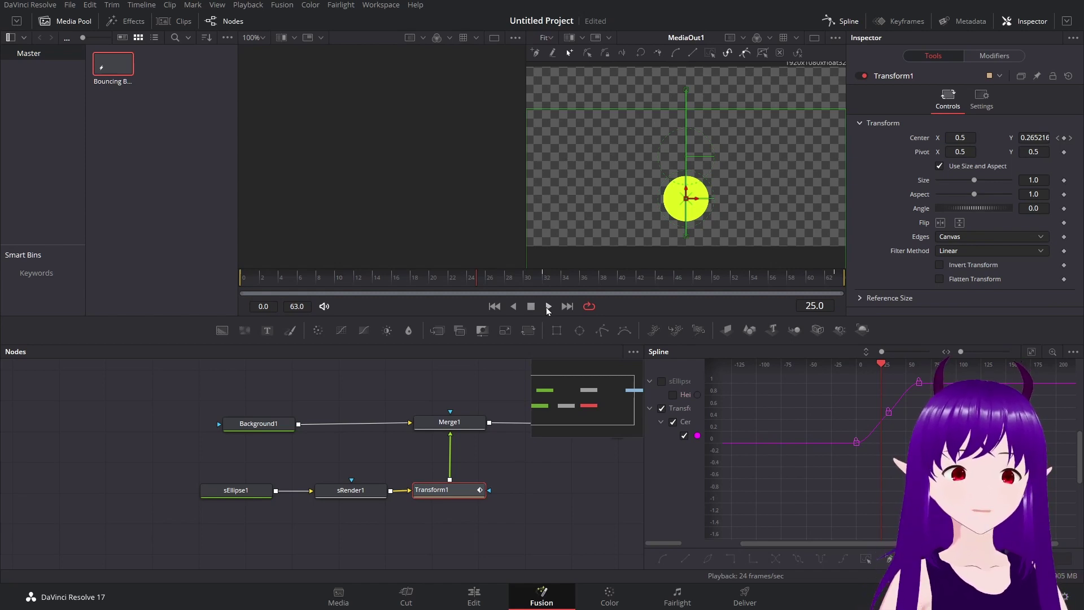
- Play and stop the eased bounce, then scrub the Spline playhead toward the ground contact
click(548, 307)
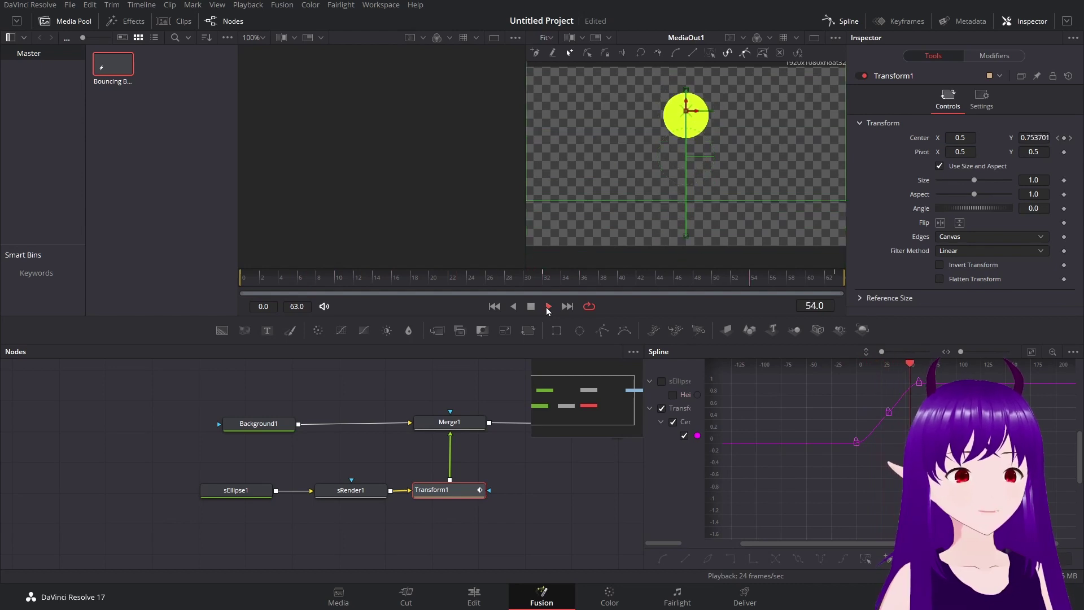
click(532, 310)
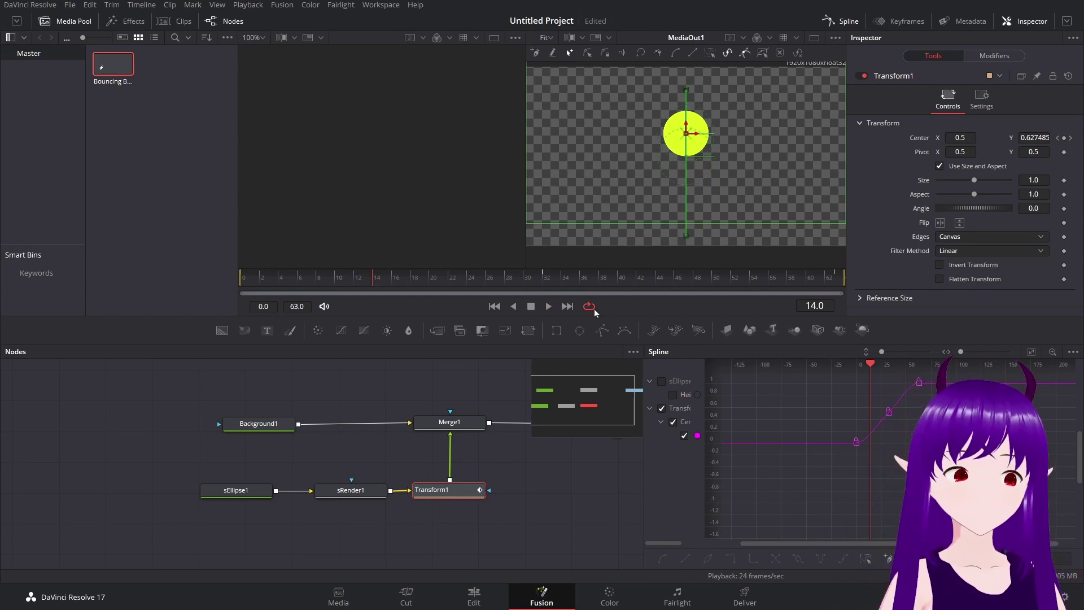
drag(869, 365, 888, 363)
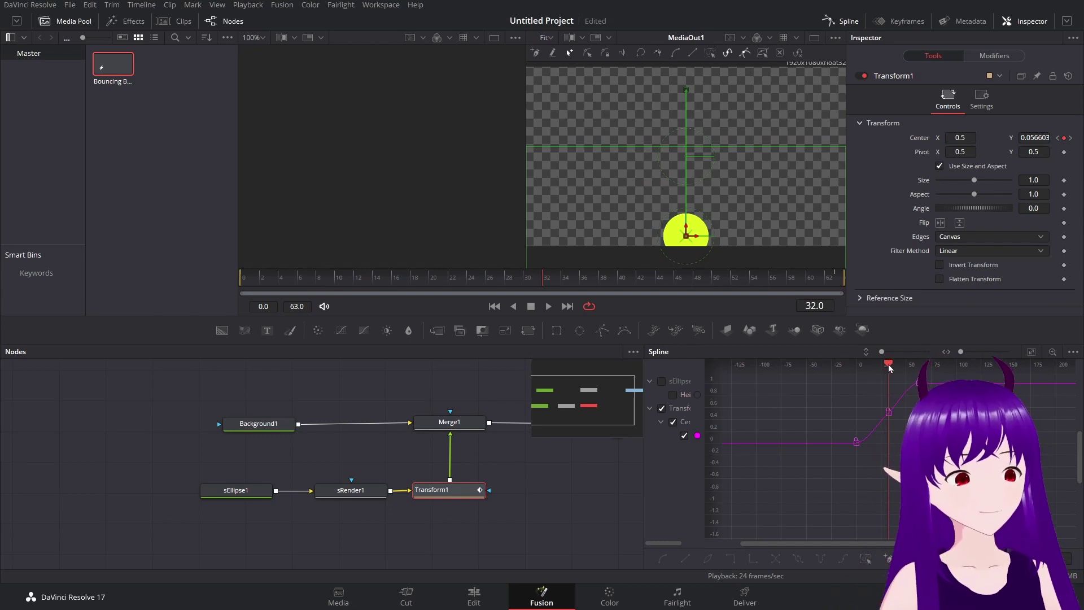
- Scrub the Spline playhead to frame 29, with the ball just above the ground at Y 0.139447
drag(889, 366, 885, 365)
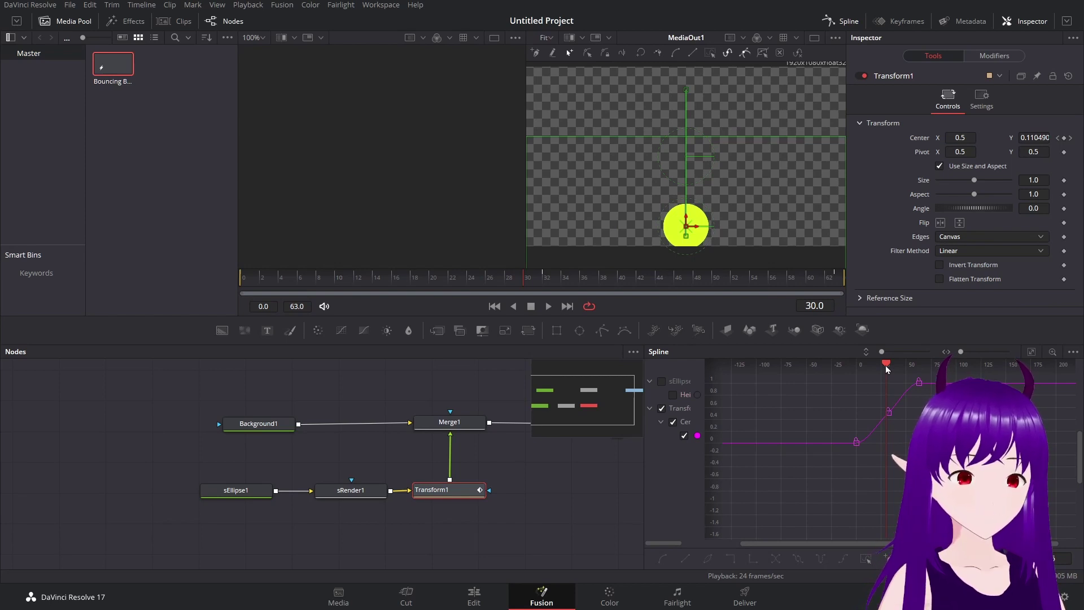
drag(885, 365, 884, 365)
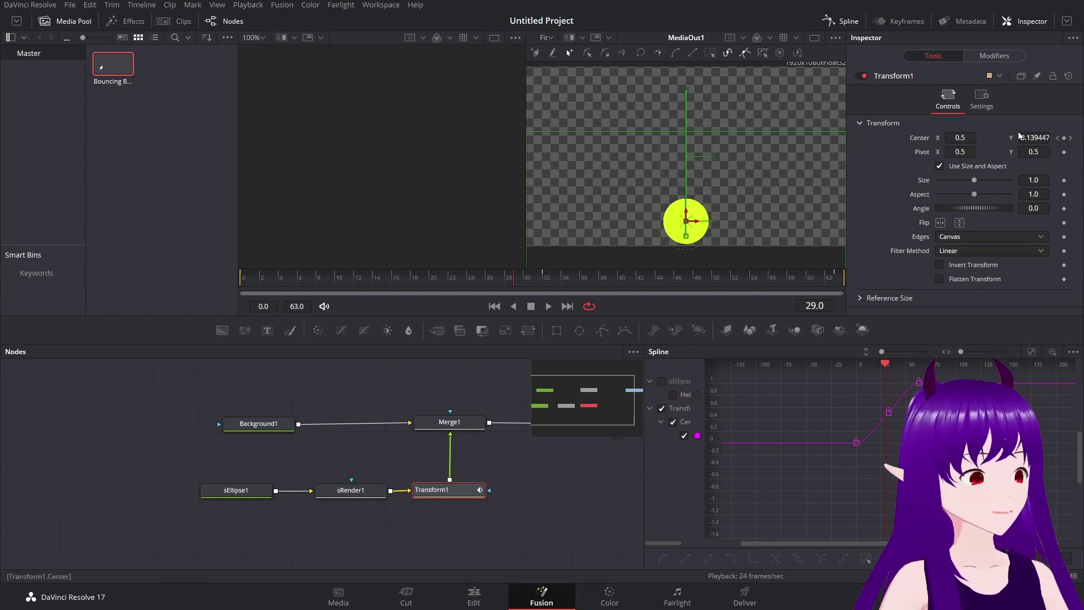
- Keyframe the ball's Center, Size and Aspect at frame 29 and again at frame 35
click(1063, 138)
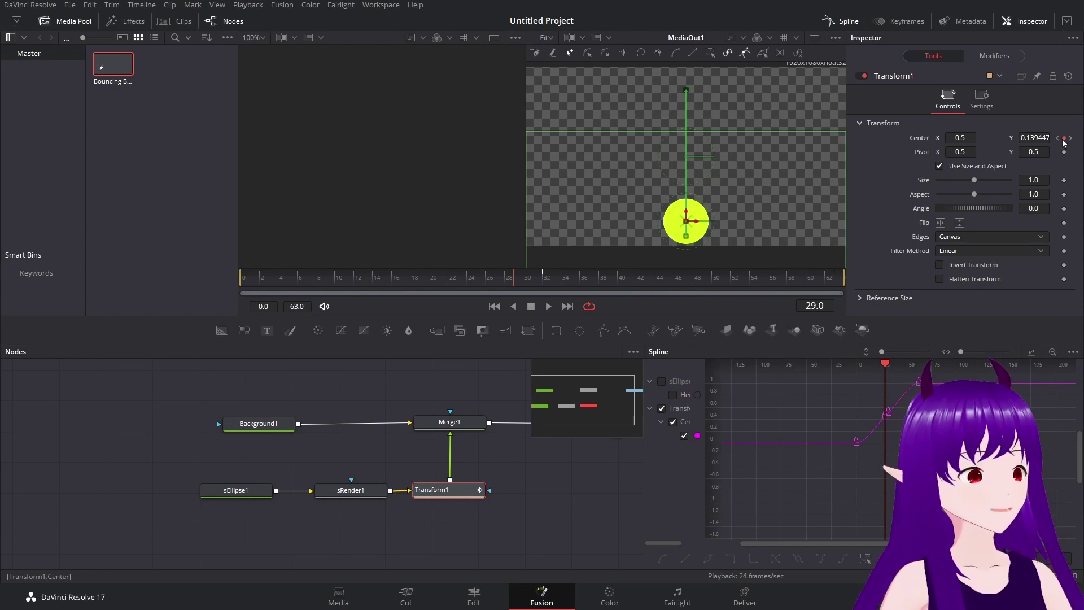
click(1065, 181)
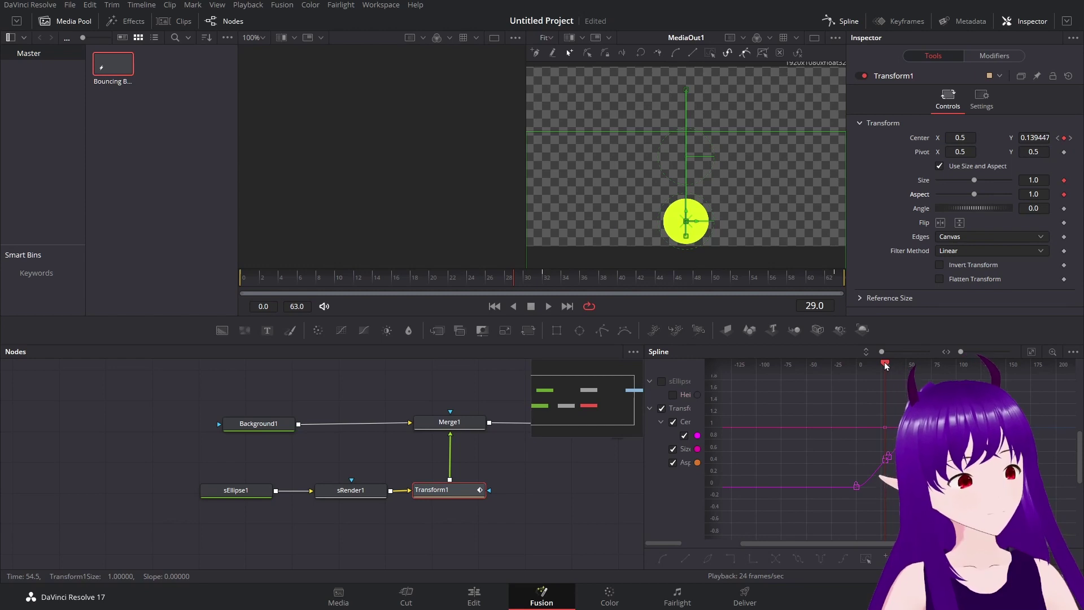
drag(885, 365, 892, 365)
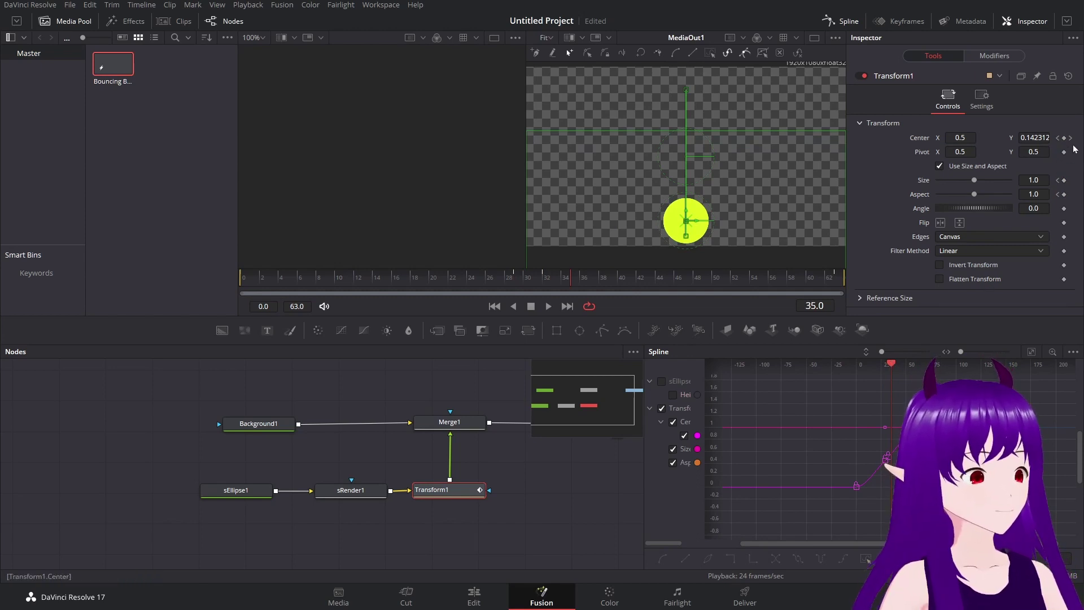
click(1065, 181)
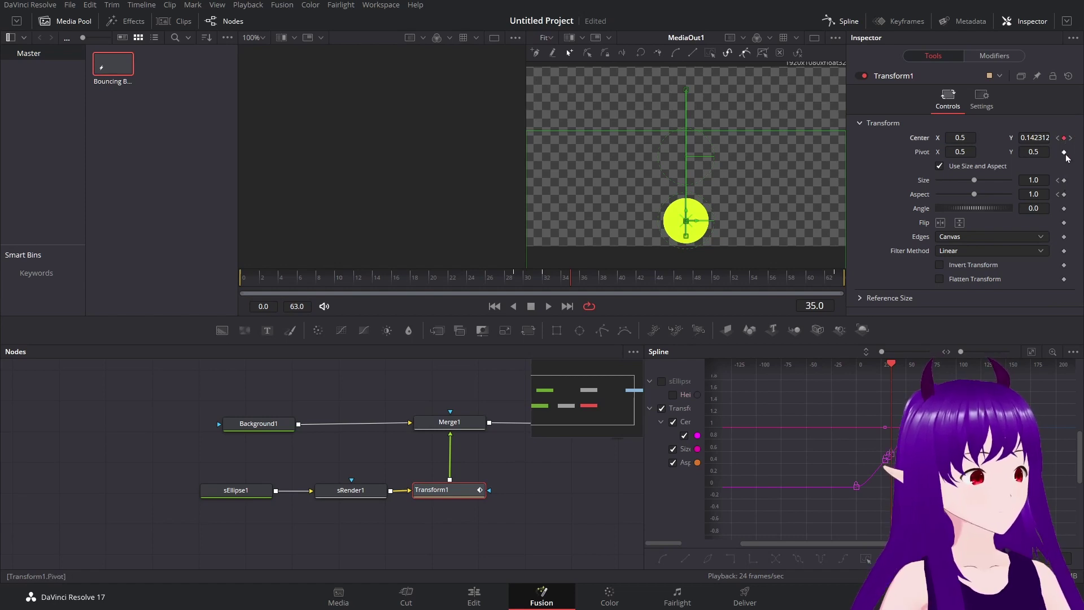
click(1064, 180)
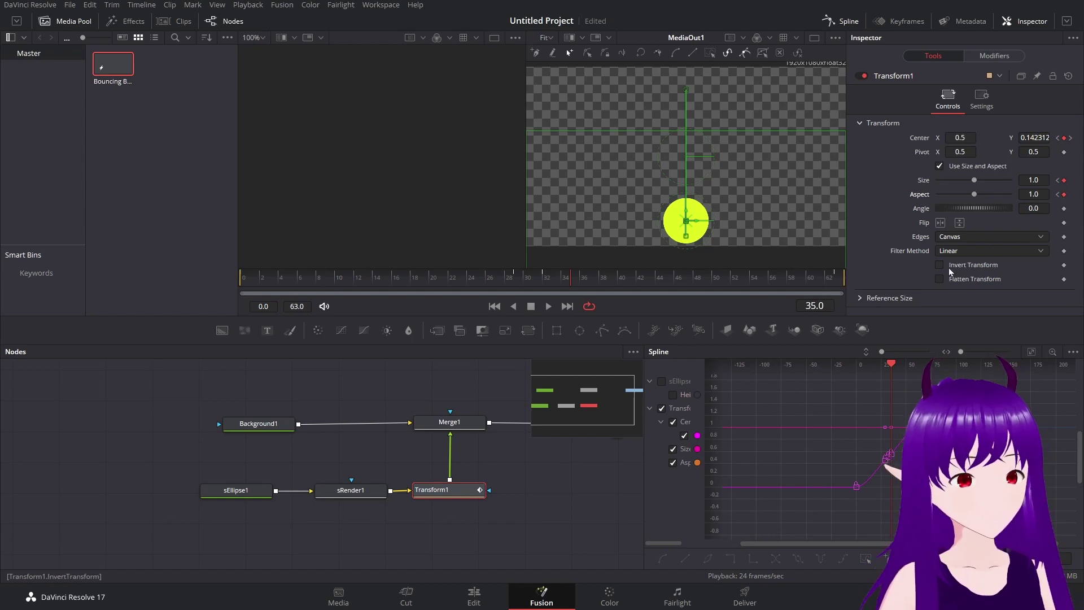
- Return the playhead to frame 32 via the current-time field
scroll(901, 462, left, 2)
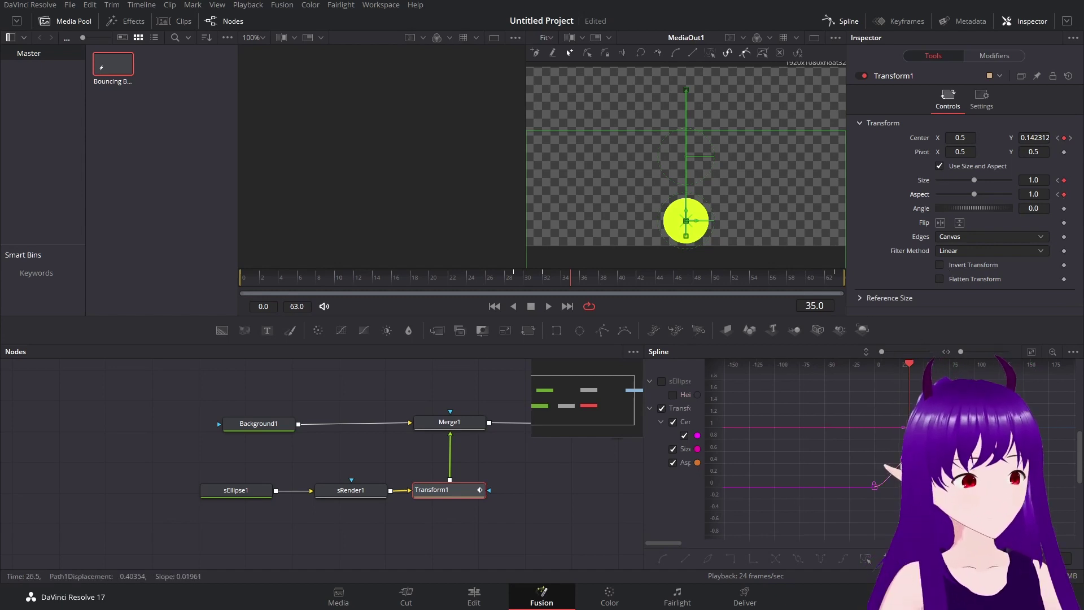
scroll(902, 458, up, 5)
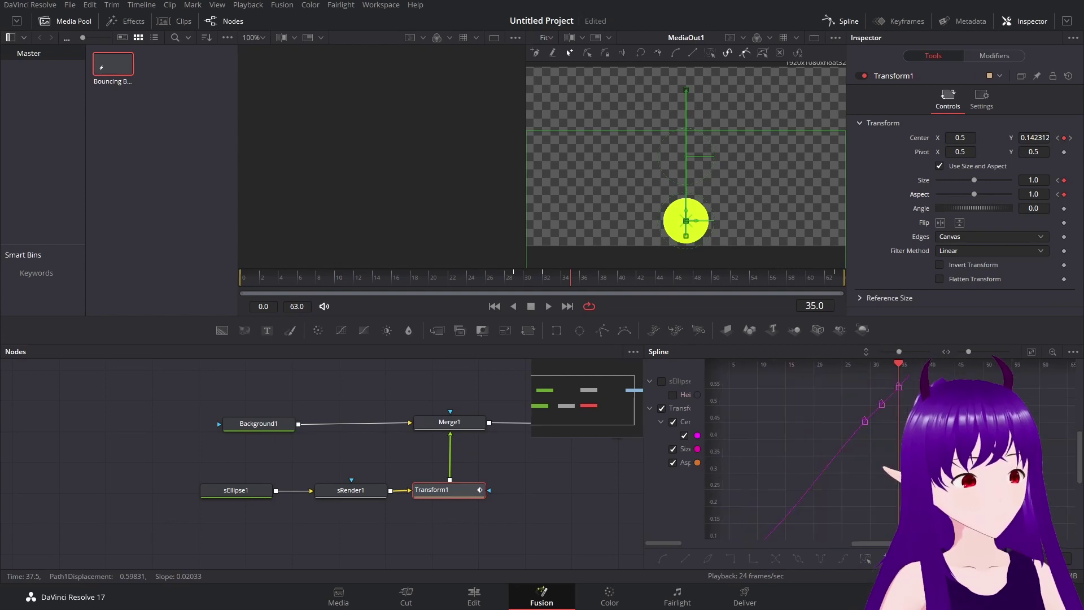
scroll(902, 458, down, 2)
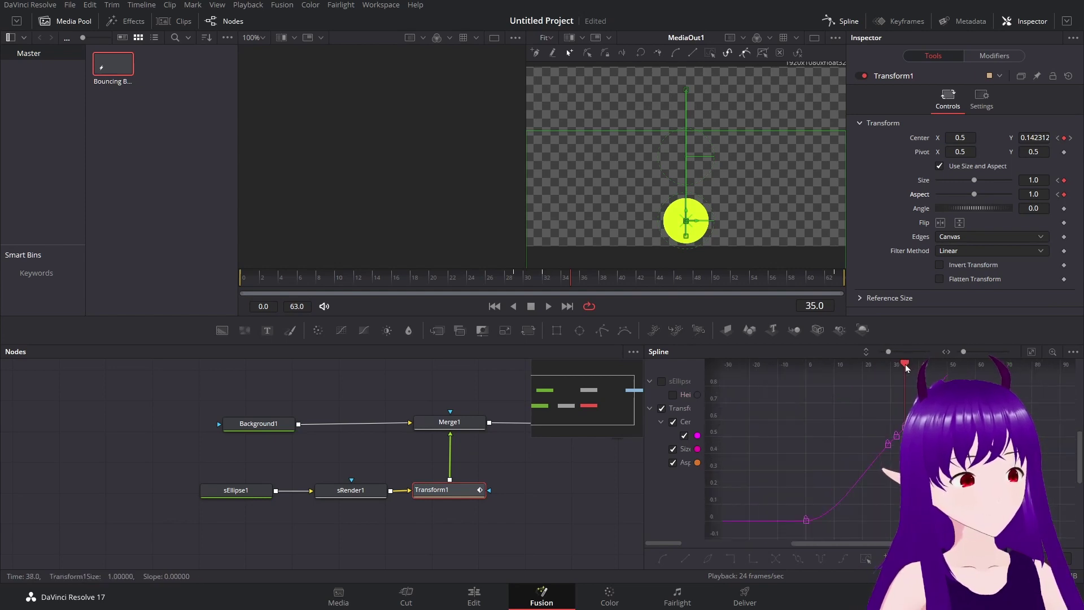
click(817, 305)
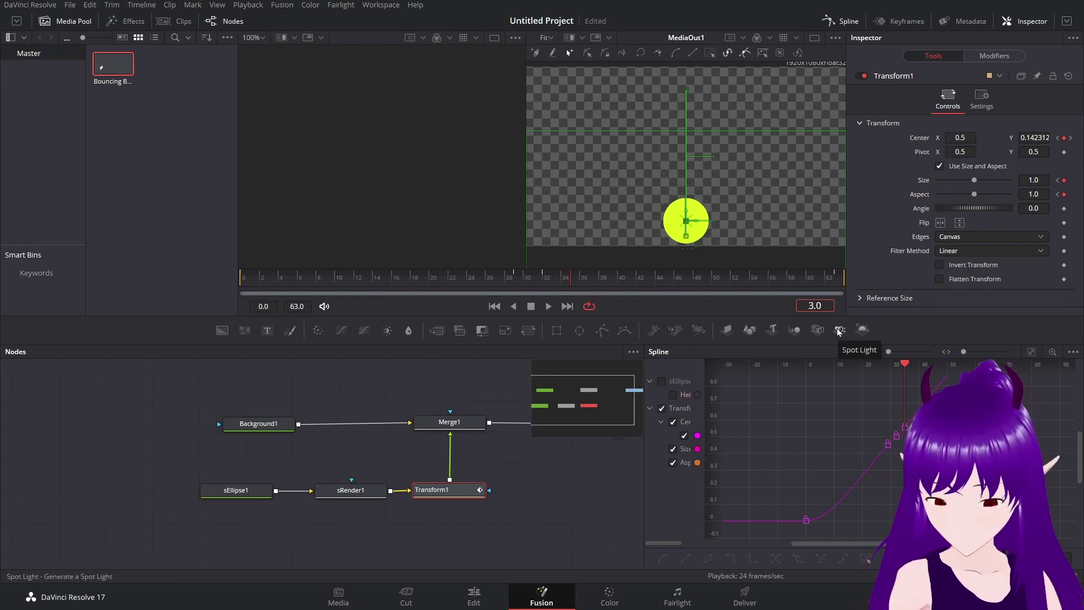
text(2)
key(Return)
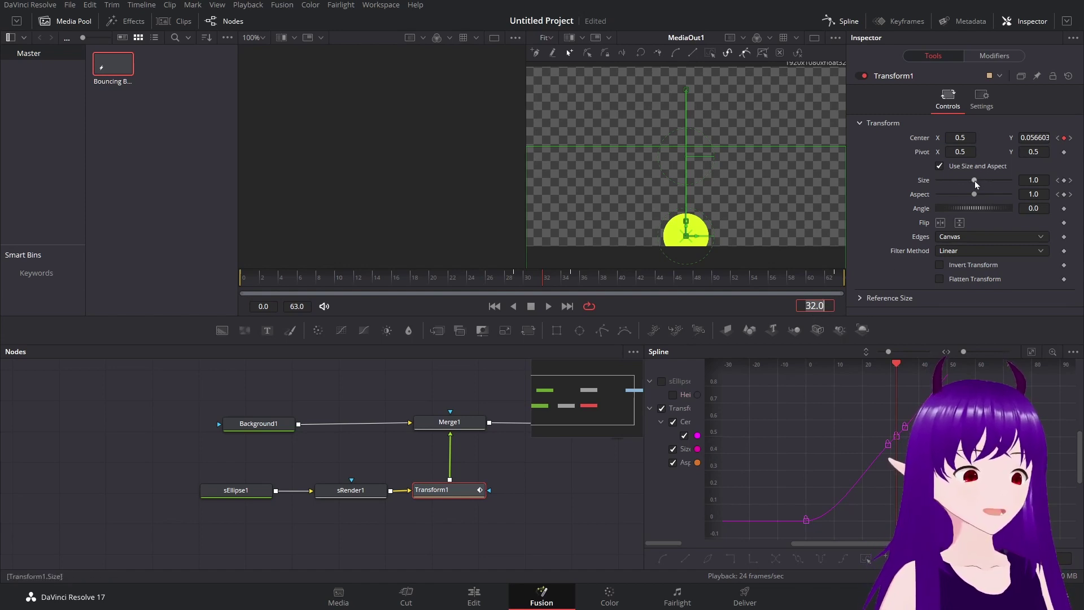
- Flatten the ball at frame 32 to Aspect 0.412, undoing an accidental Size change
drag(975, 180, 957, 190)
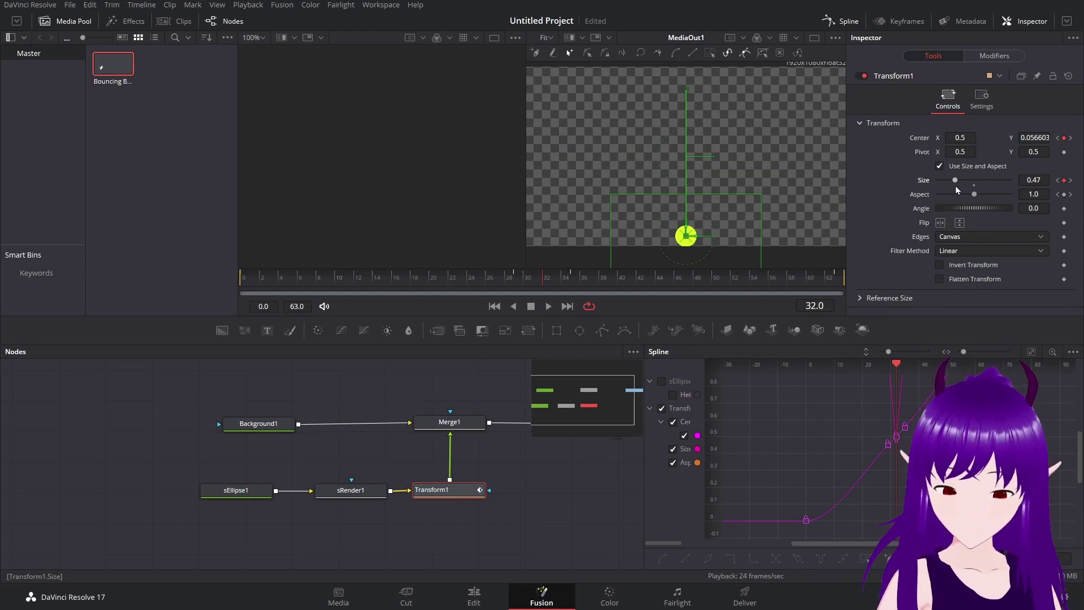
key(ctrl+z)
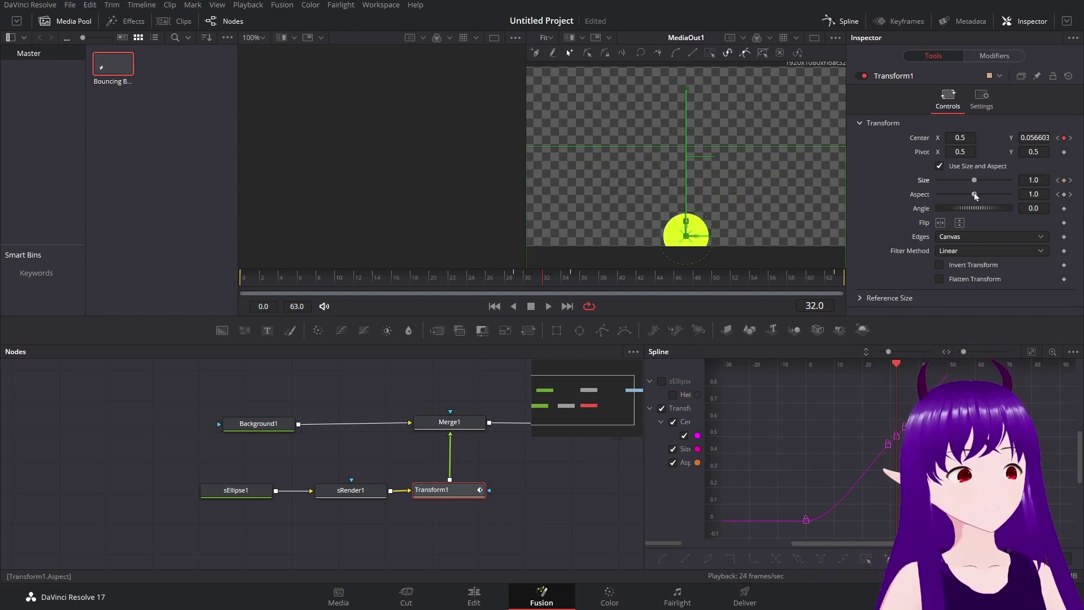
drag(974, 192, 953, 192)
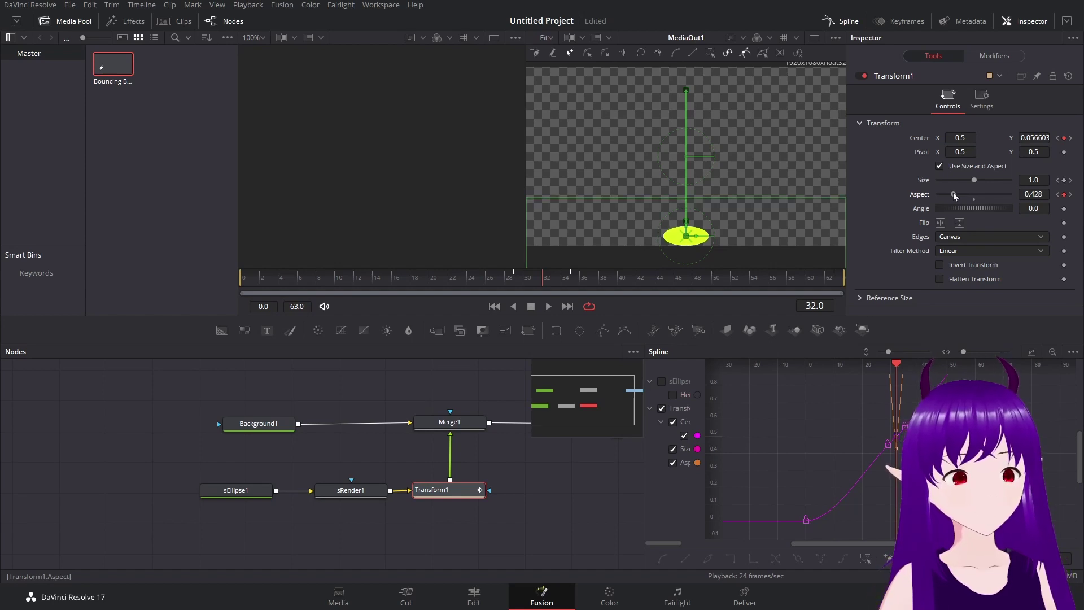
drag(953, 192, 953, 192)
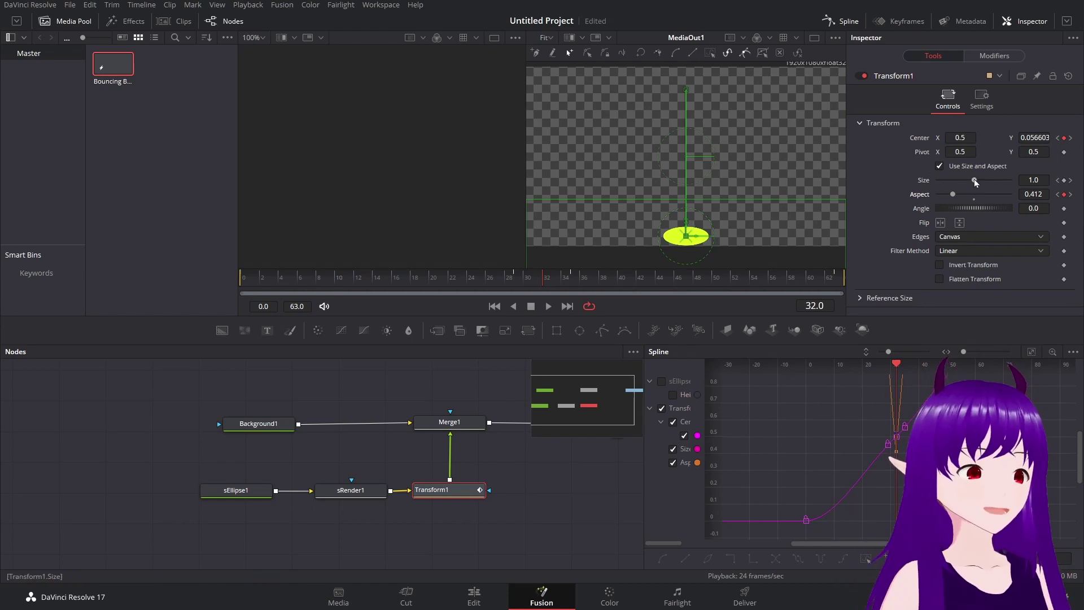
- Set the frame-32 squash to Size 1.38 and Aspect 0.319, save, and scrub back before impact
drag(974, 180, 979, 183)
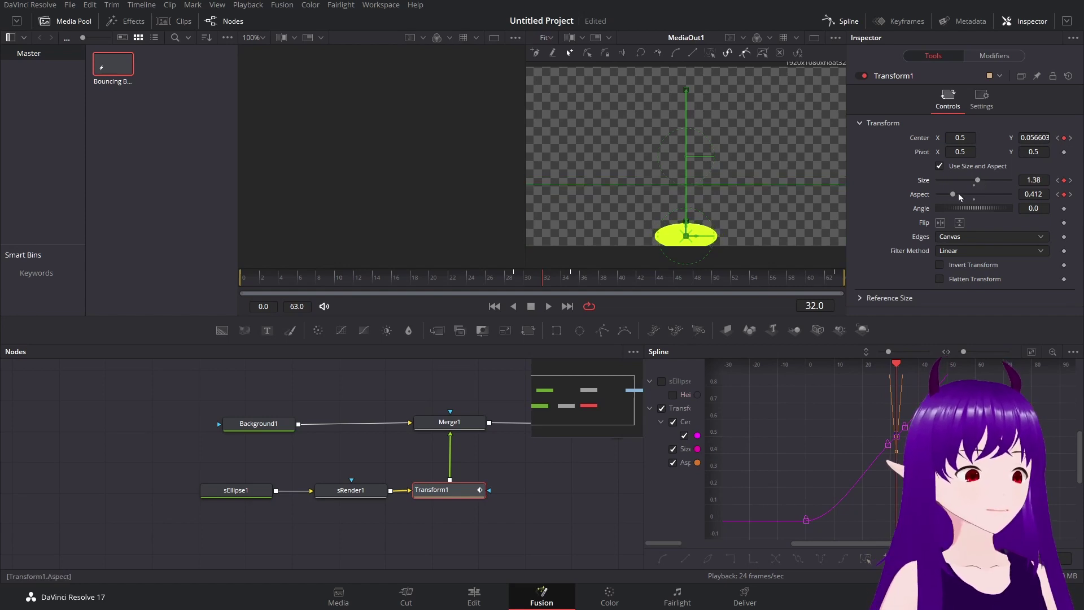
drag(952, 195, 948, 195)
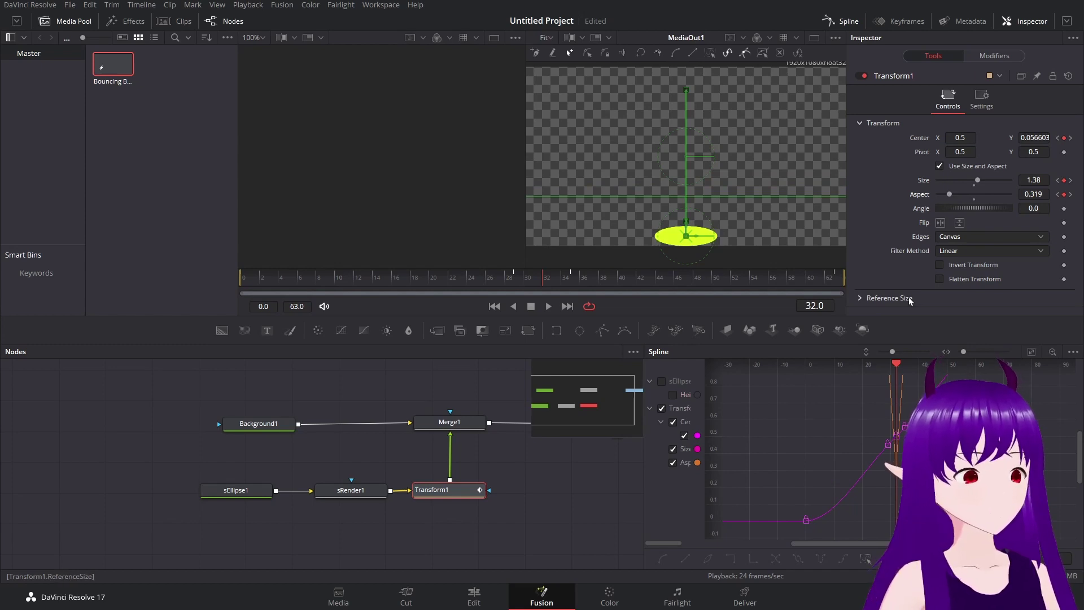
key(ctrl+s)
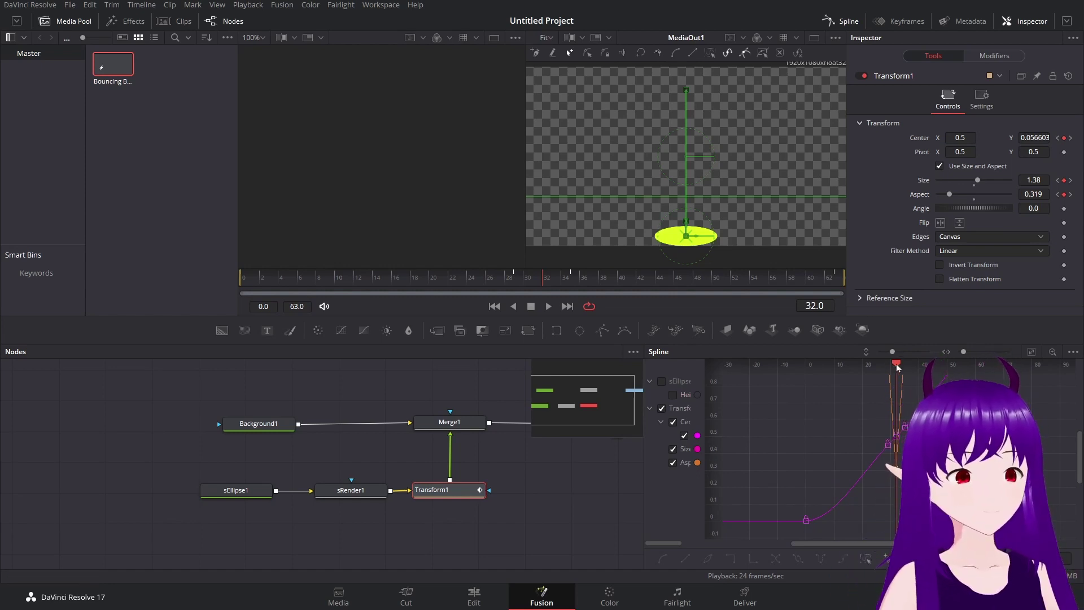
drag(896, 363, 806, 380)
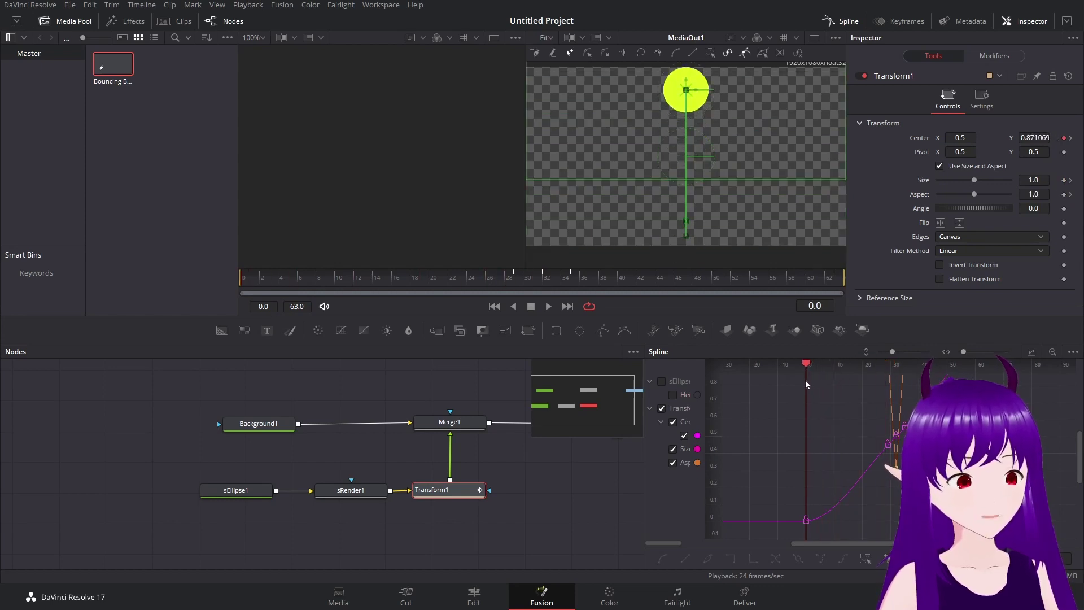
click(546, 310)
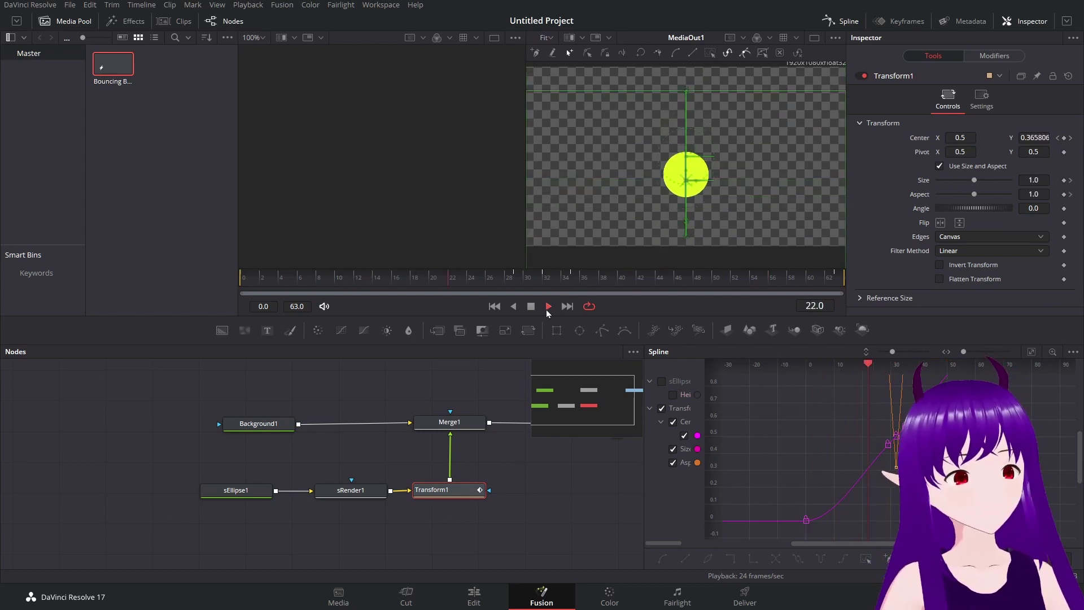
click(532, 311)
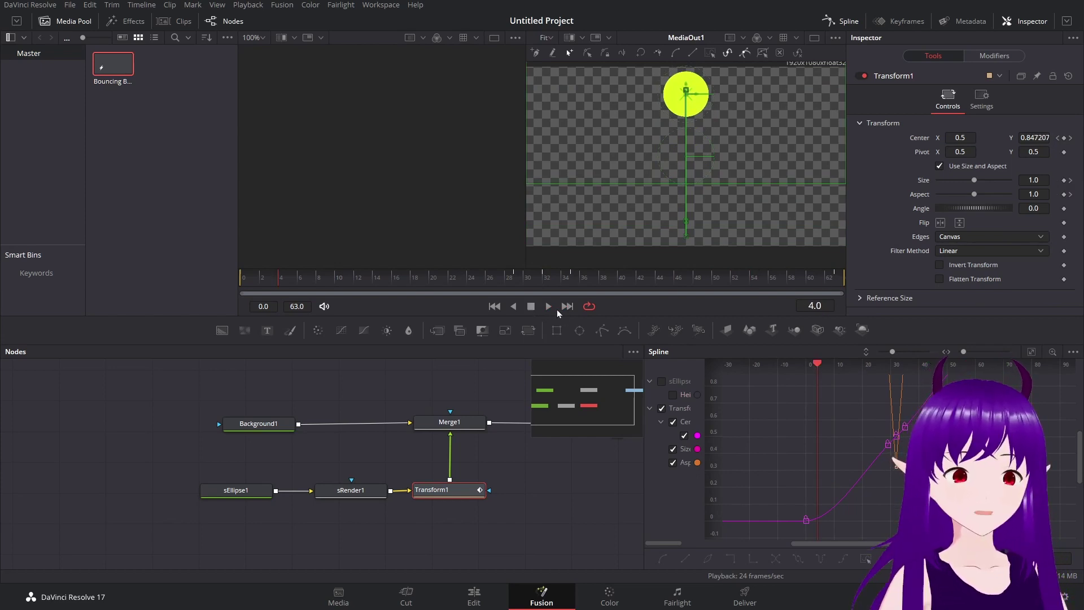
click(549, 307)
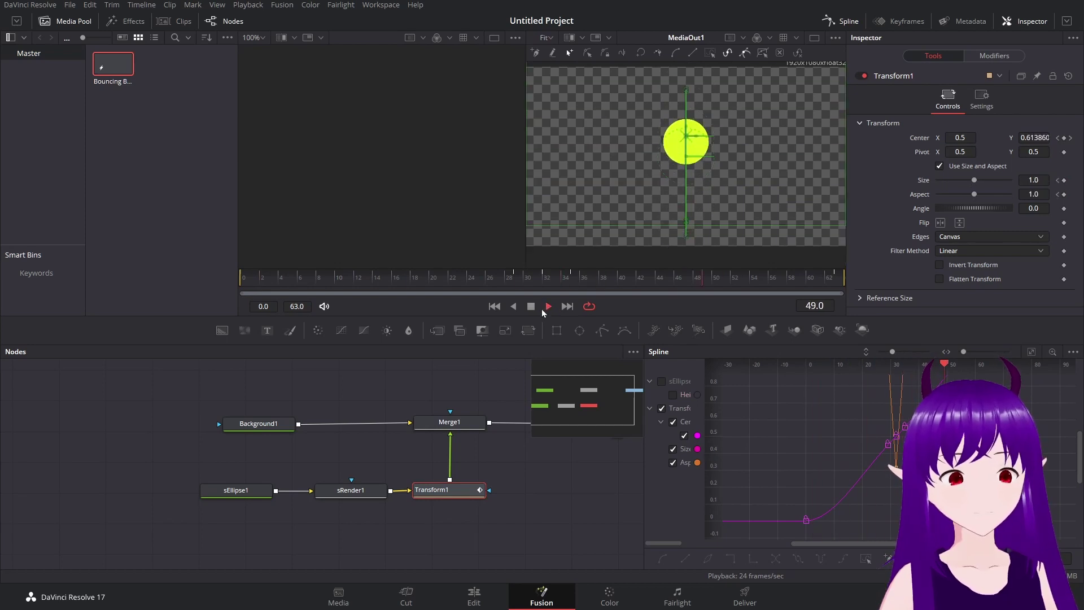
click(533, 310)
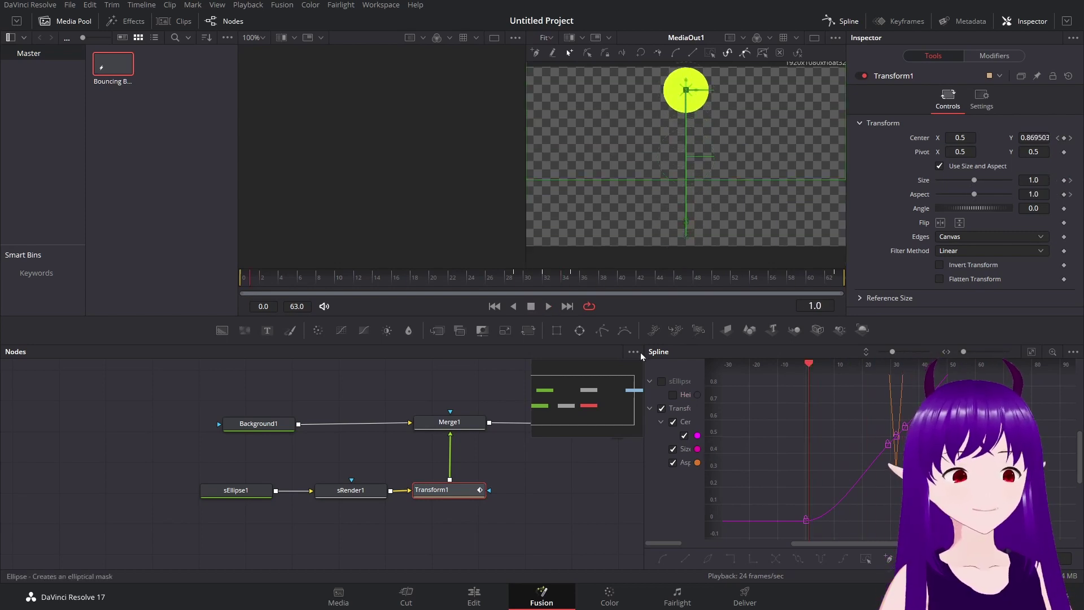
click(811, 364)
drag(812, 365, 906, 362)
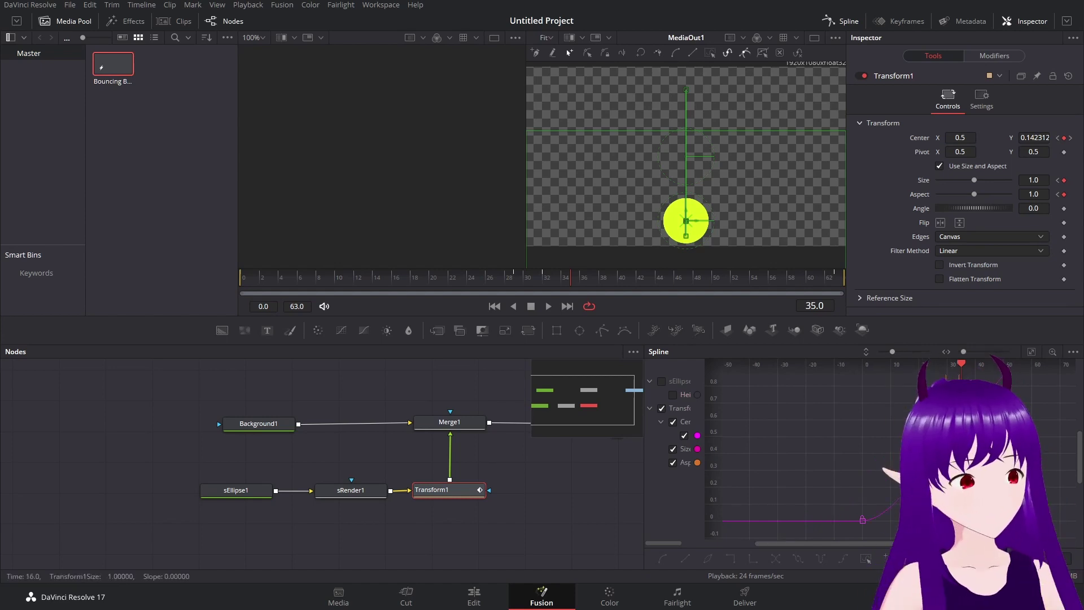
scroll(926, 446, up, 3)
scroll(926, 446, up, 2)
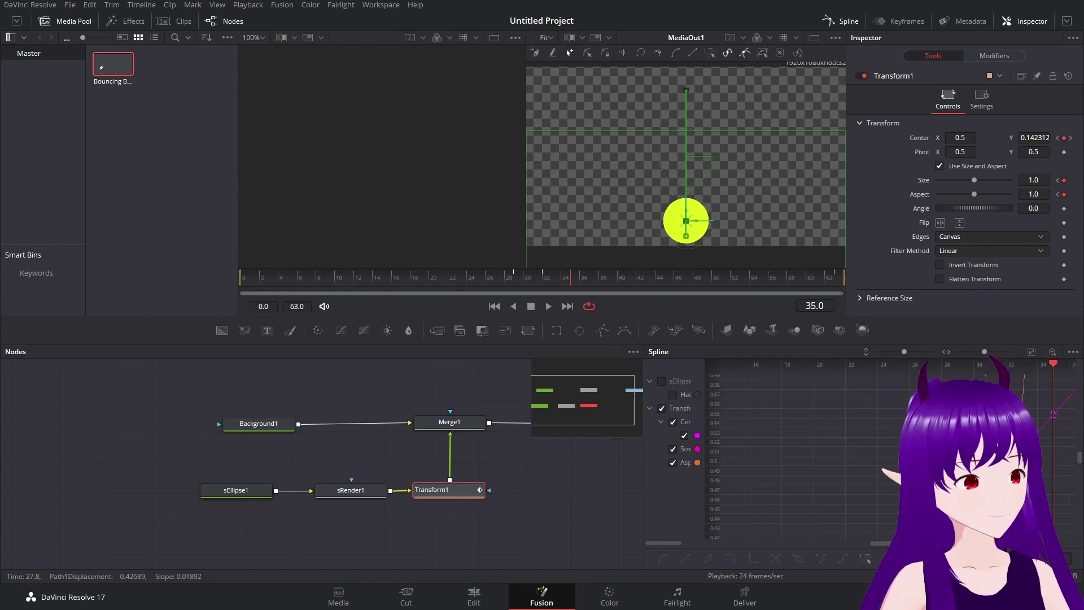
drag(934, 428, 762, 426)
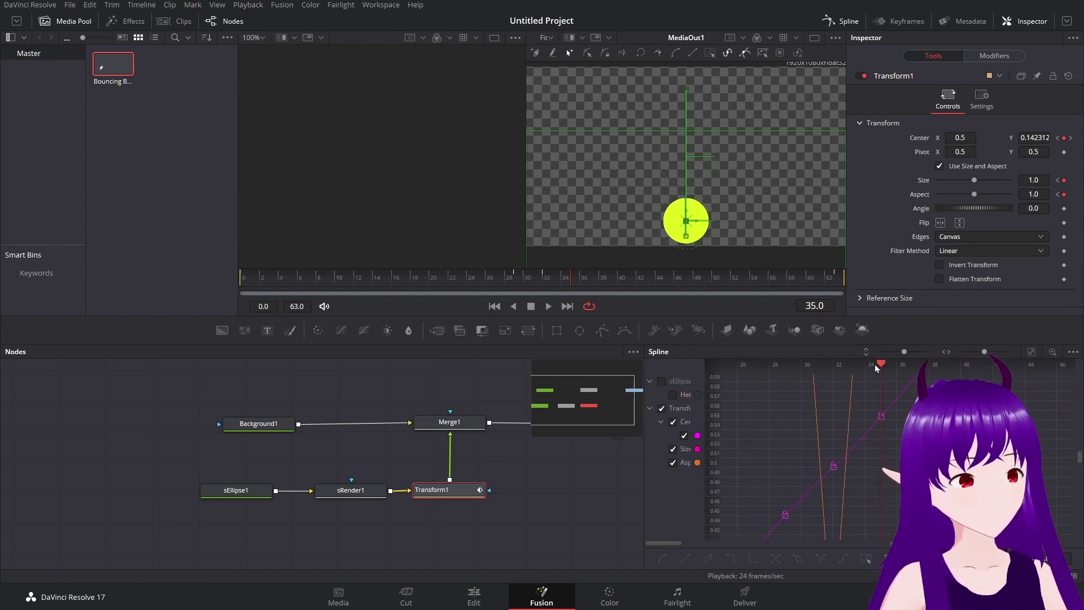
mouse_move(874, 364)
mouse_down()
mouse_move(834, 379)
mouse_move(881, 368)
mouse_up()
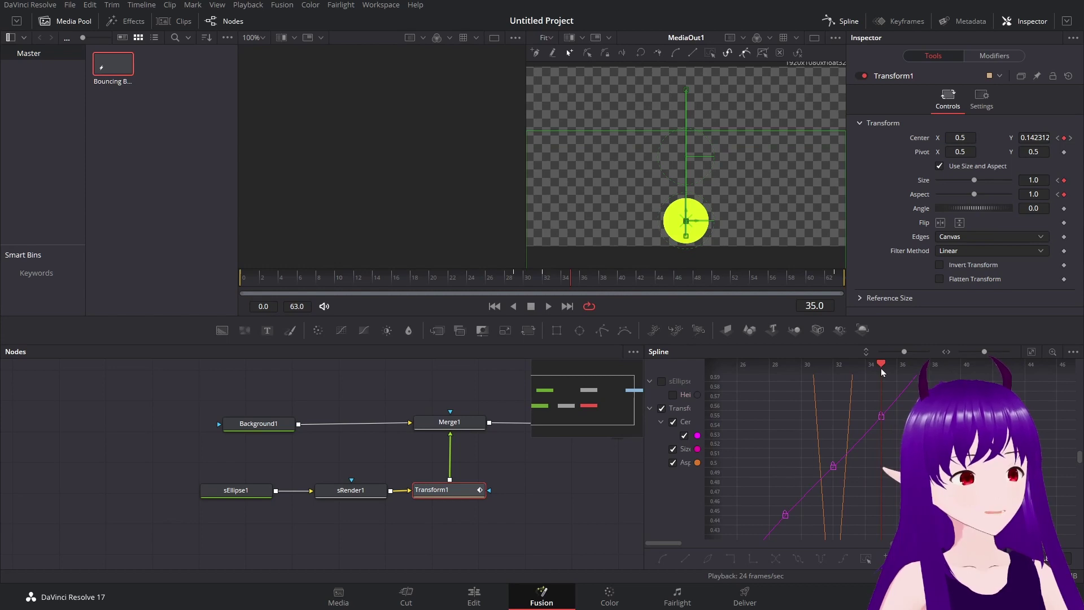
drag(886, 367, 927, 365)
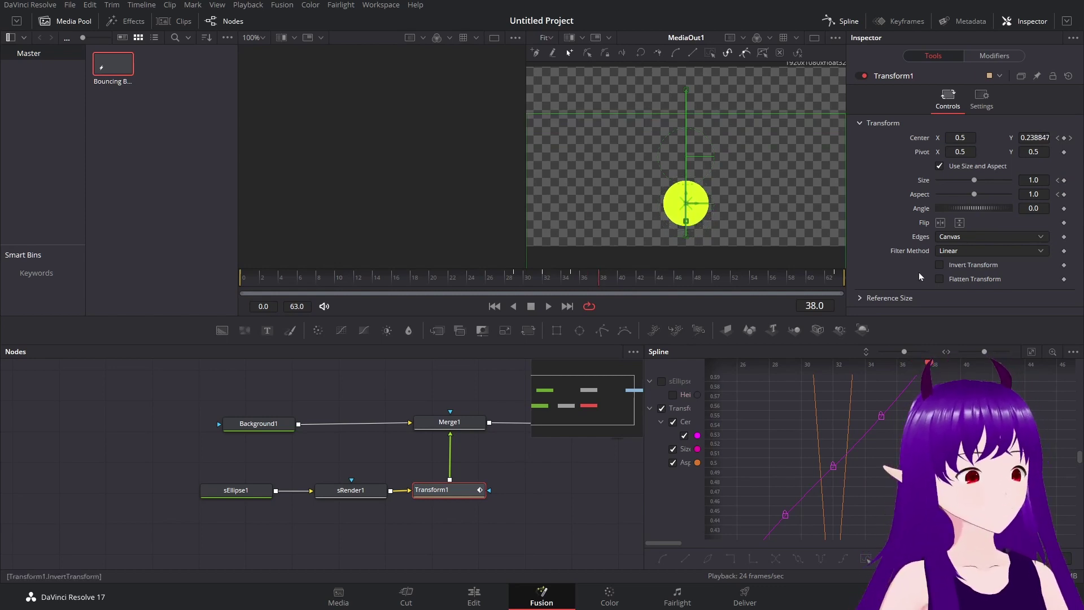
- At frame 38 keyframe Aspect 1.7 and Size 0.88, then scrub back to check the squash
drag(974, 194, 981, 195)
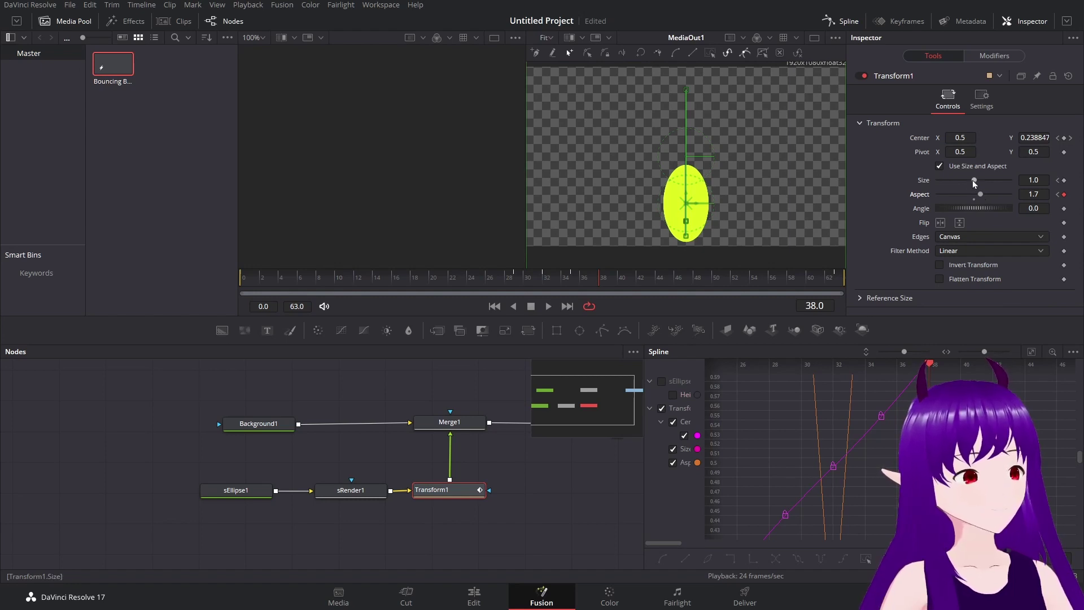
drag(973, 181, 970, 185)
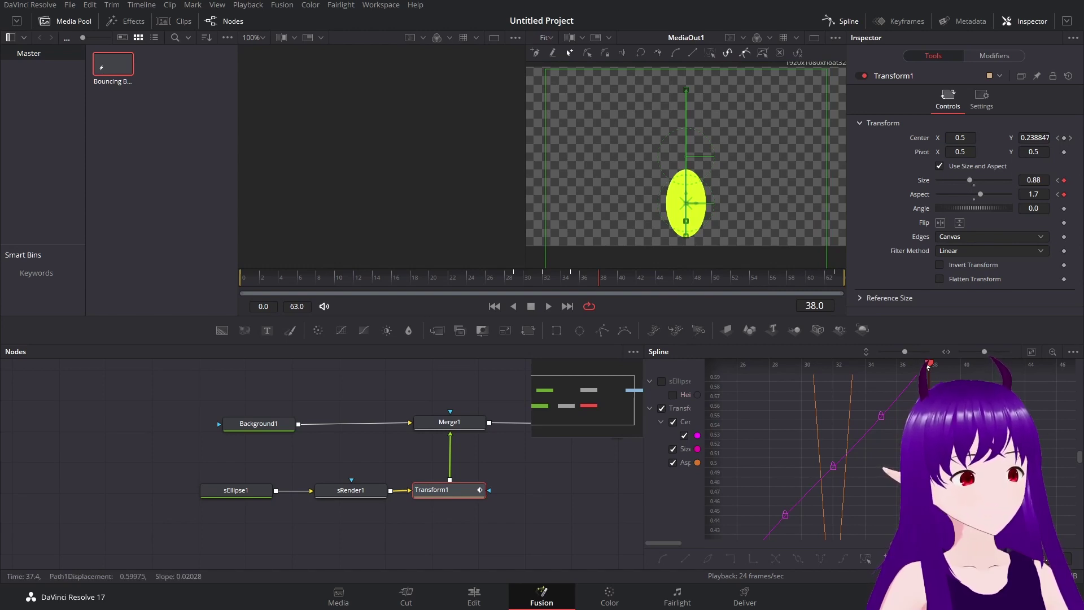
mouse_move(928, 366)
mouse_down()
mouse_move(795, 382)
mouse_move(907, 364)
mouse_up()
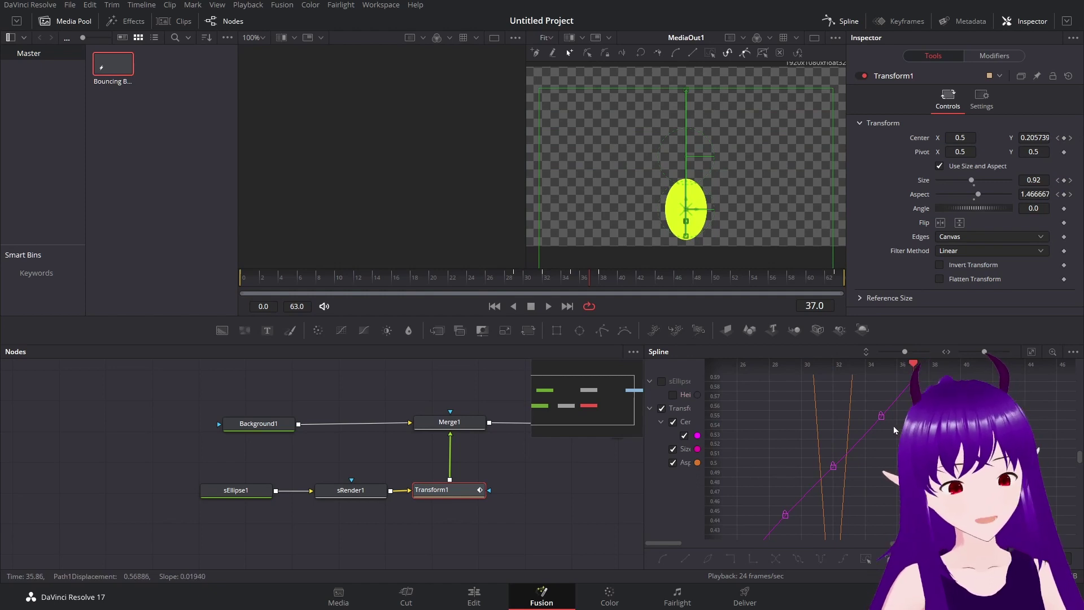
scroll(883, 431, right, 2)
scroll(883, 432, down, 5)
- At frame 42, keyframe Size 1.0 and Aspect 1.0 so the ball is round again, then rewind to the start
scroll(883, 432, down, 4)
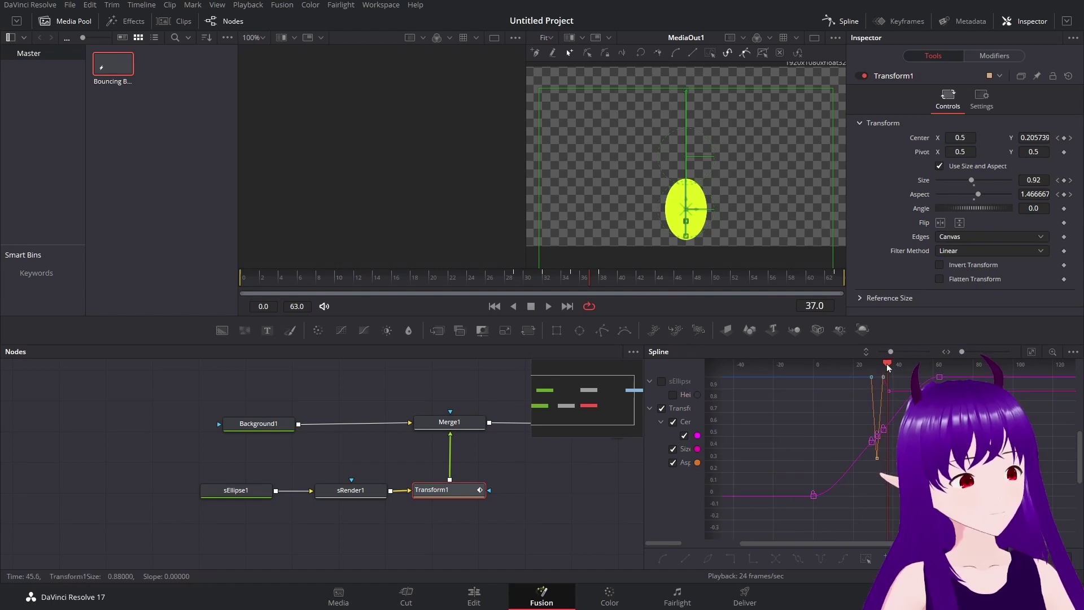
drag(886, 364, 897, 365)
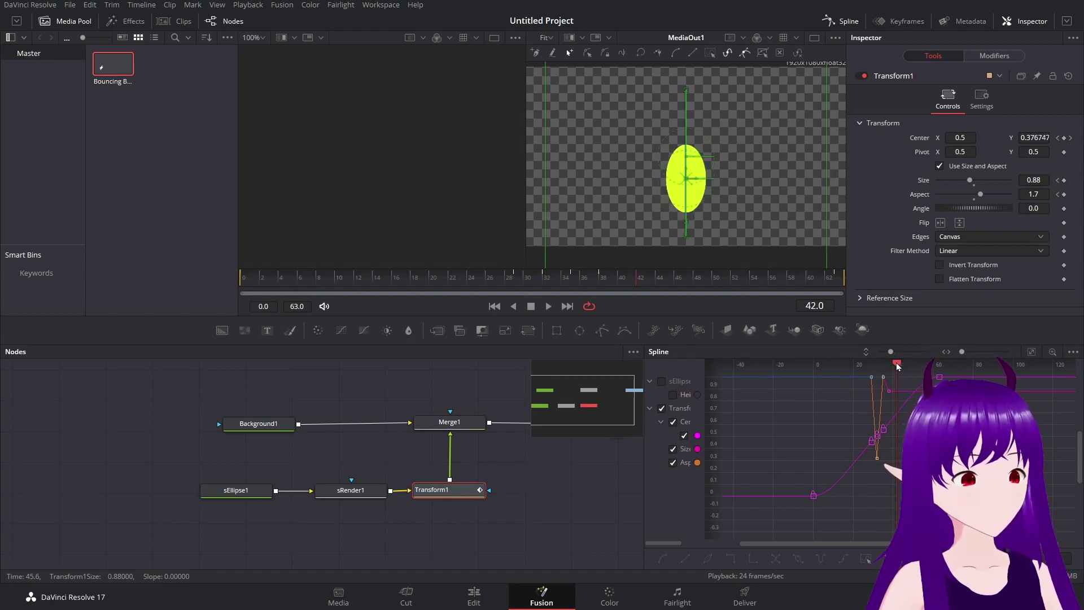
click(974, 185)
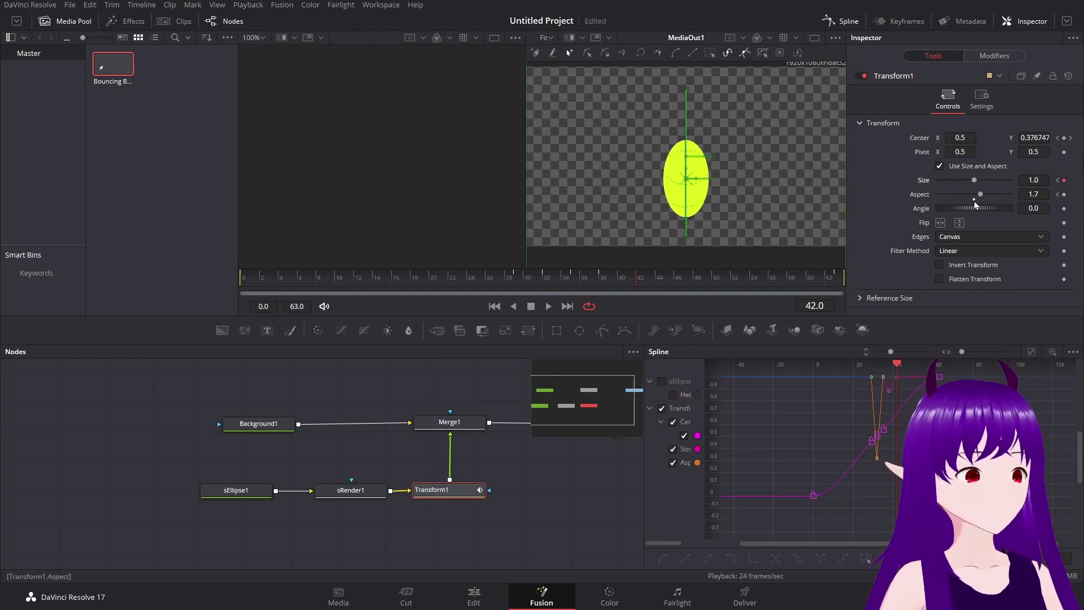
click(974, 201)
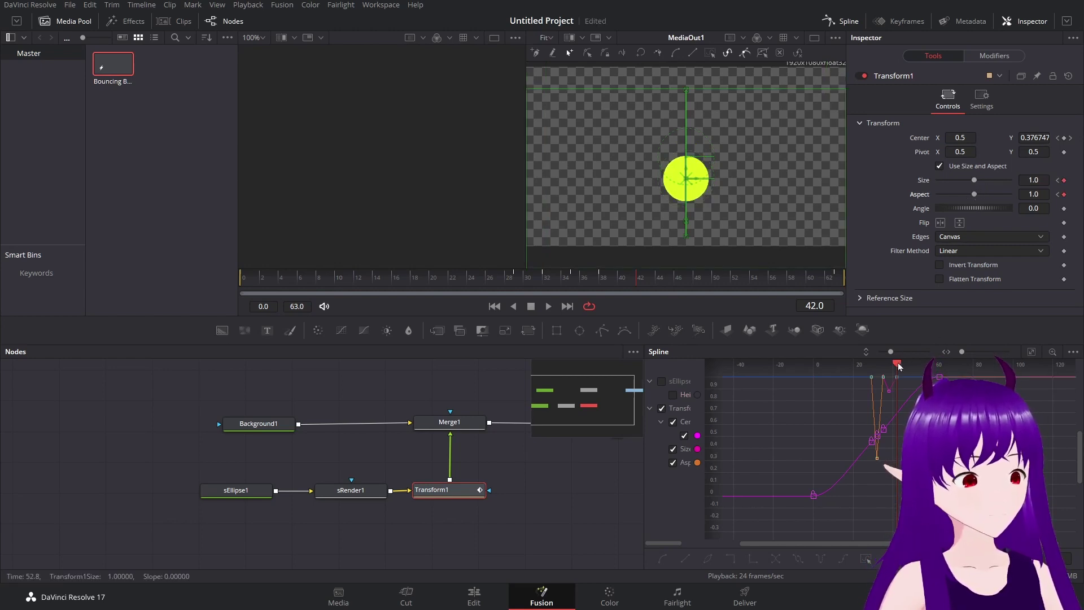
drag(900, 367, 816, 384)
click(548, 308)
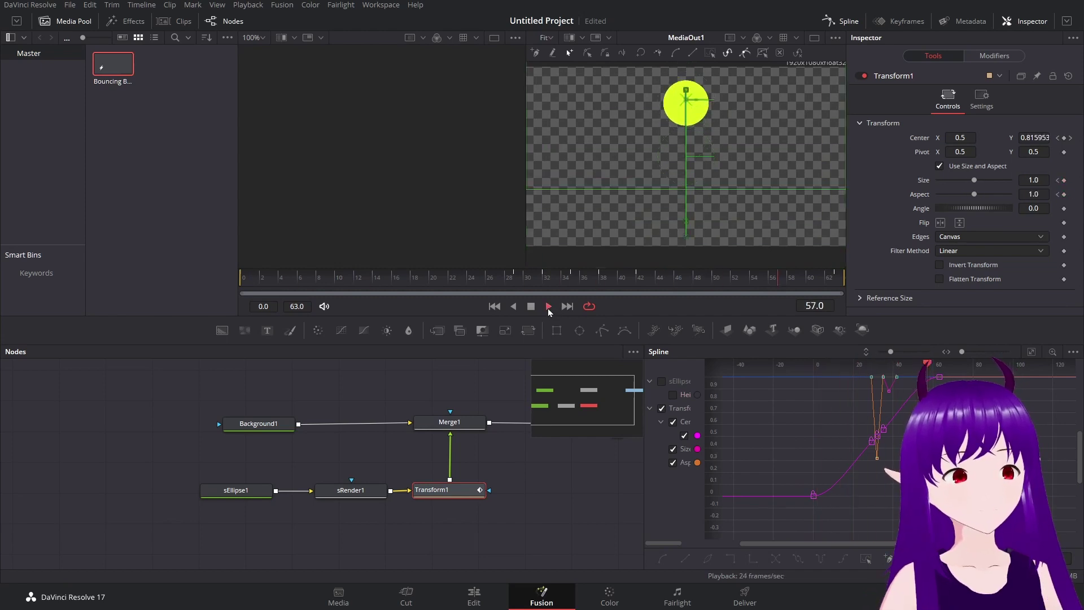